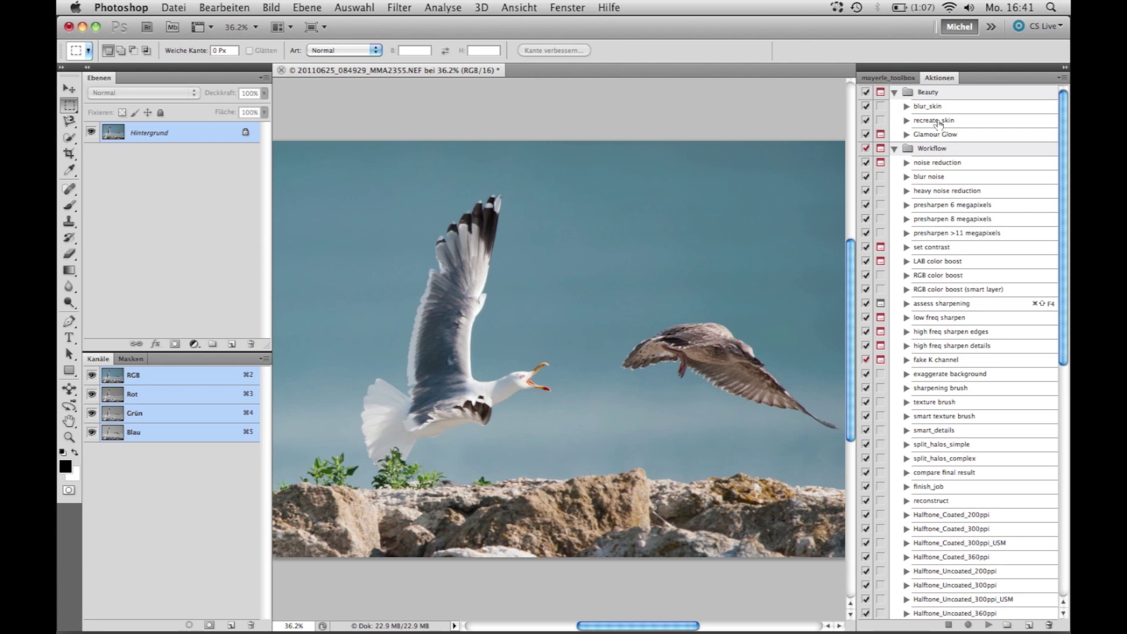
Scroll the Actions list down to the Channels, BW and Utilities action sets
scroll(950, 175, down, 2)
scroll(949, 175, down, 10)
scroll(949, 175, up, 6)
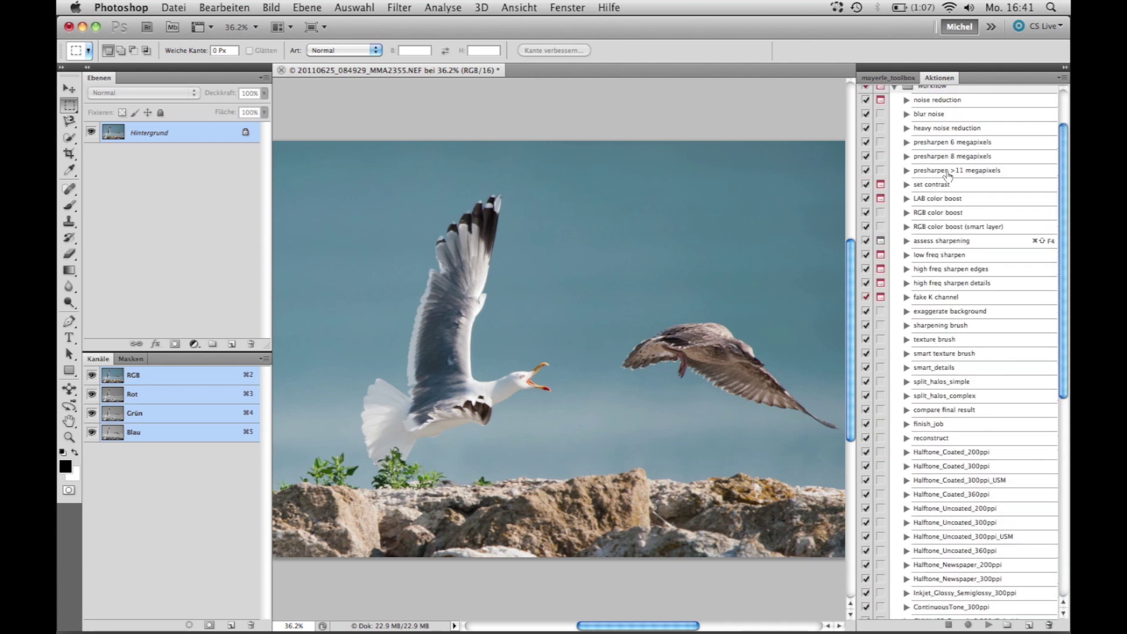
scroll(950, 175, up, 6)
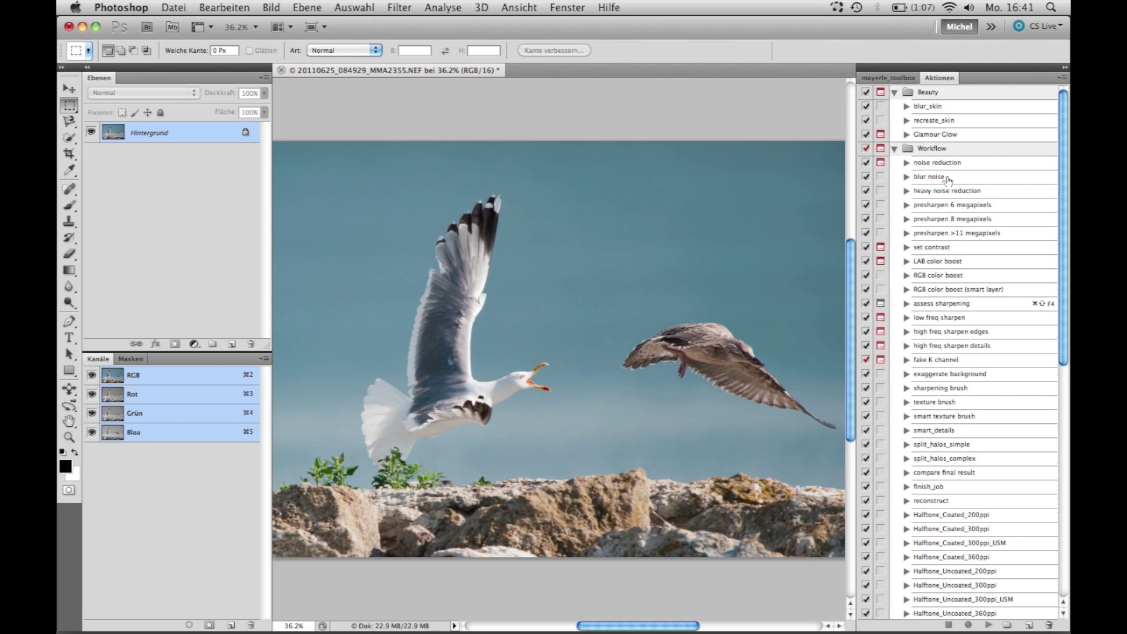
scroll(918, 304, down, 10)
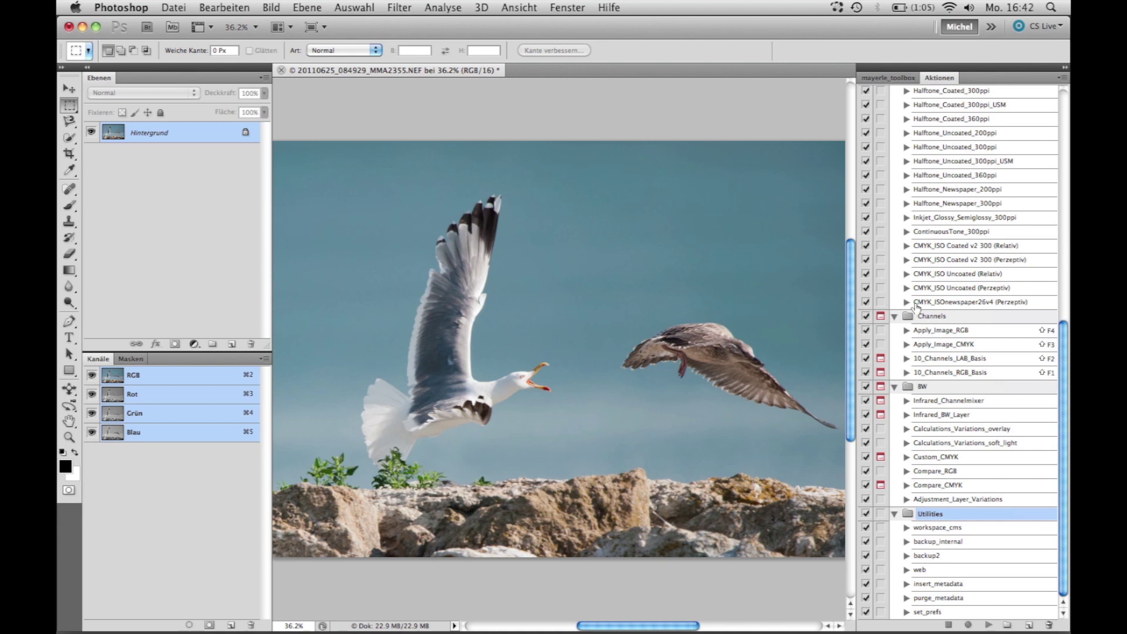
Switch the Actions panel to Button Mode and narrow it to one column
click(1061, 78)
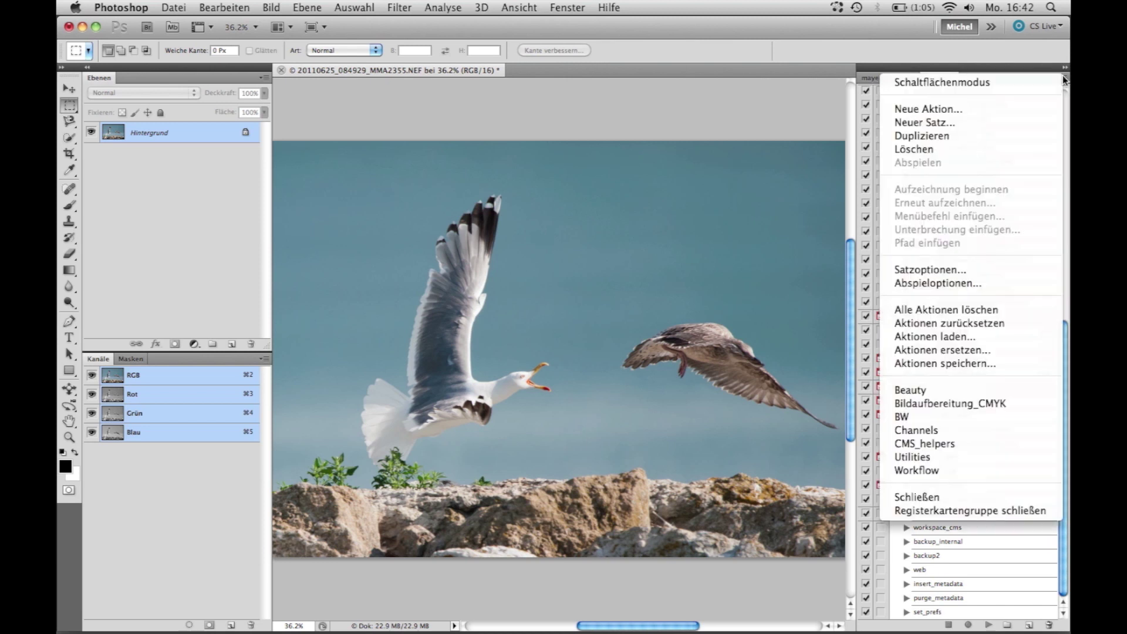
click(1060, 82)
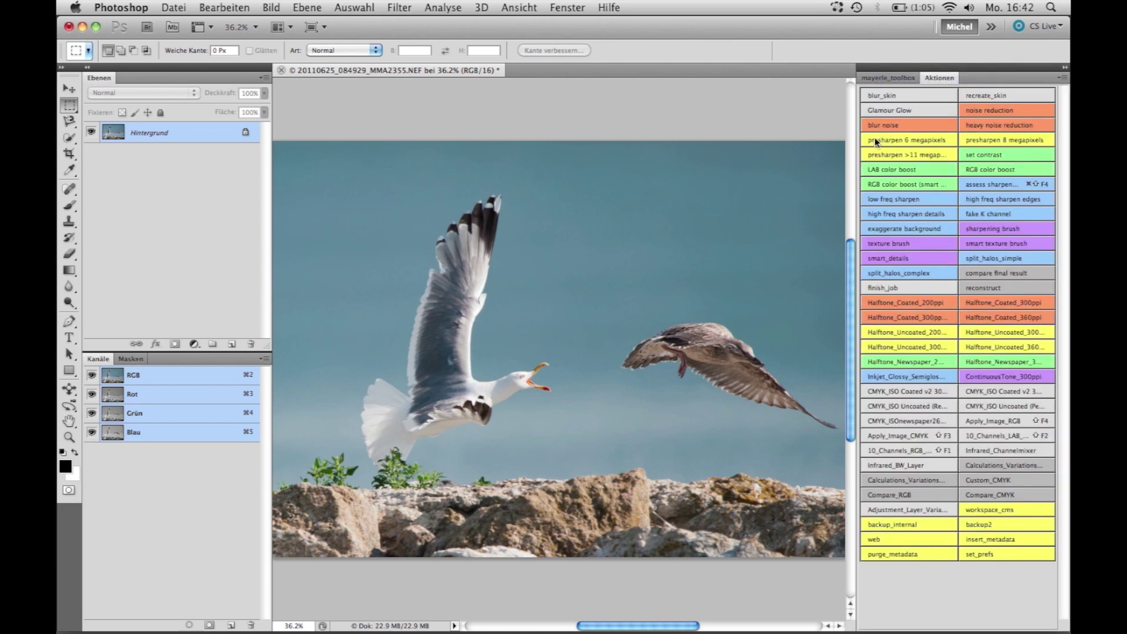
drag(858, 152, 1037, 167)
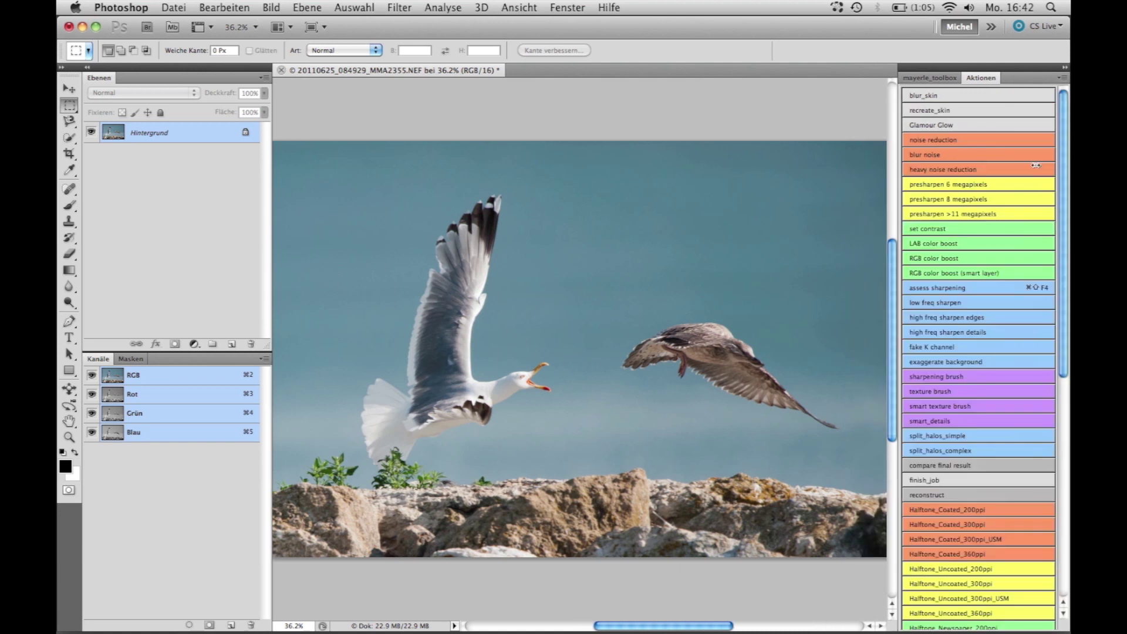
Scroll through the colour-coded action buttons and bring back the Actions options menu
scroll(996, 188, down, 6)
scroll(997, 188, down, 4)
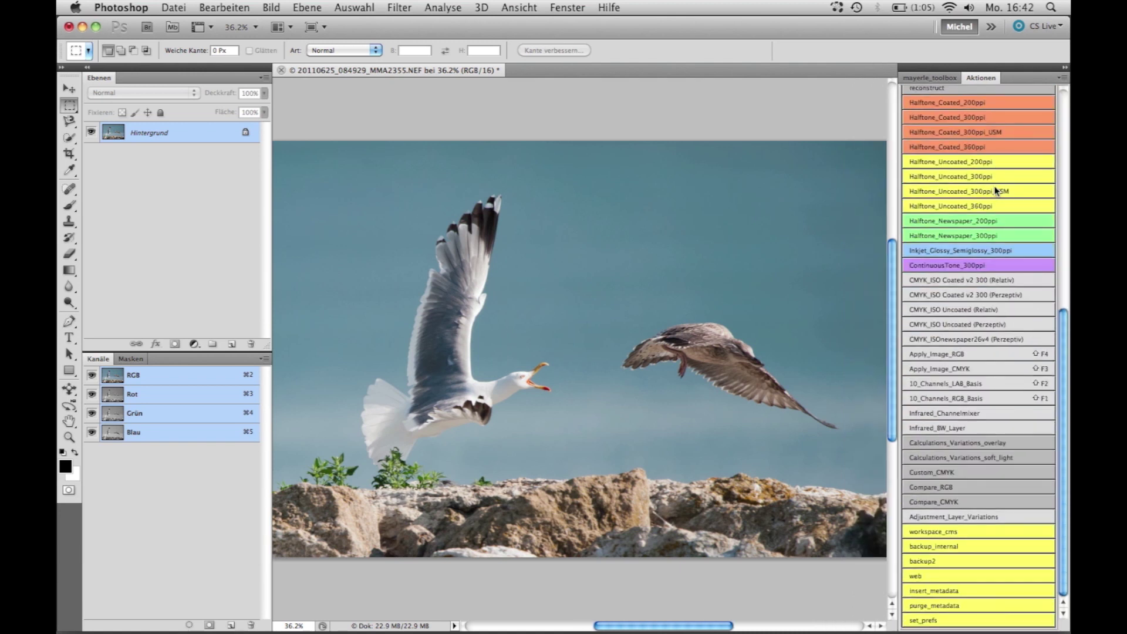
scroll(956, 437, up, 7)
scroll(956, 437, up, 3)
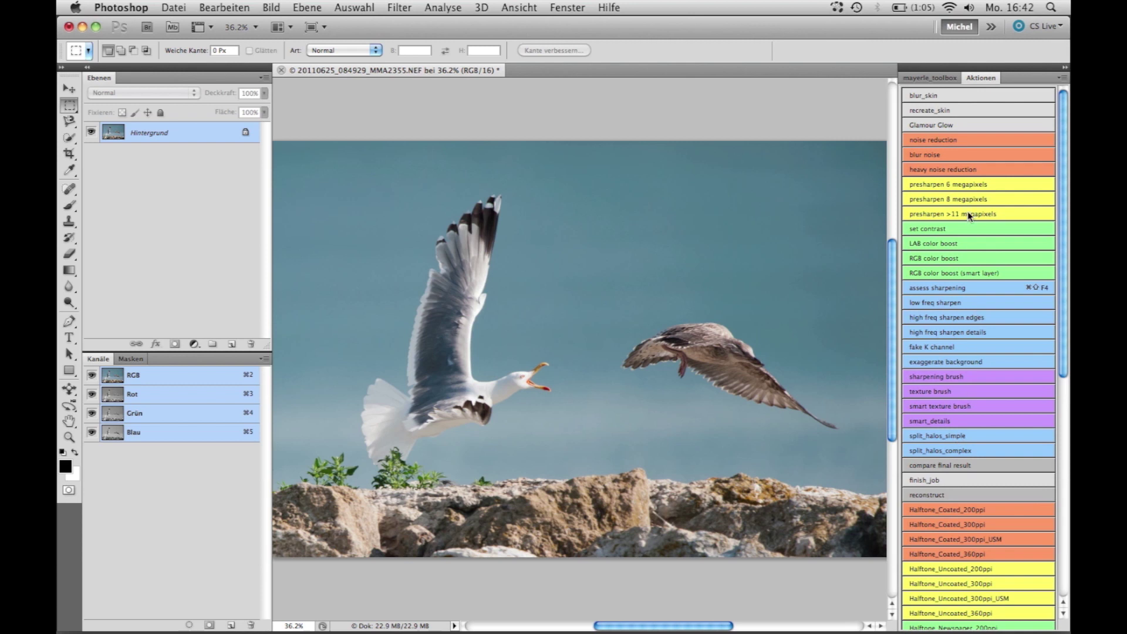
click(1062, 82)
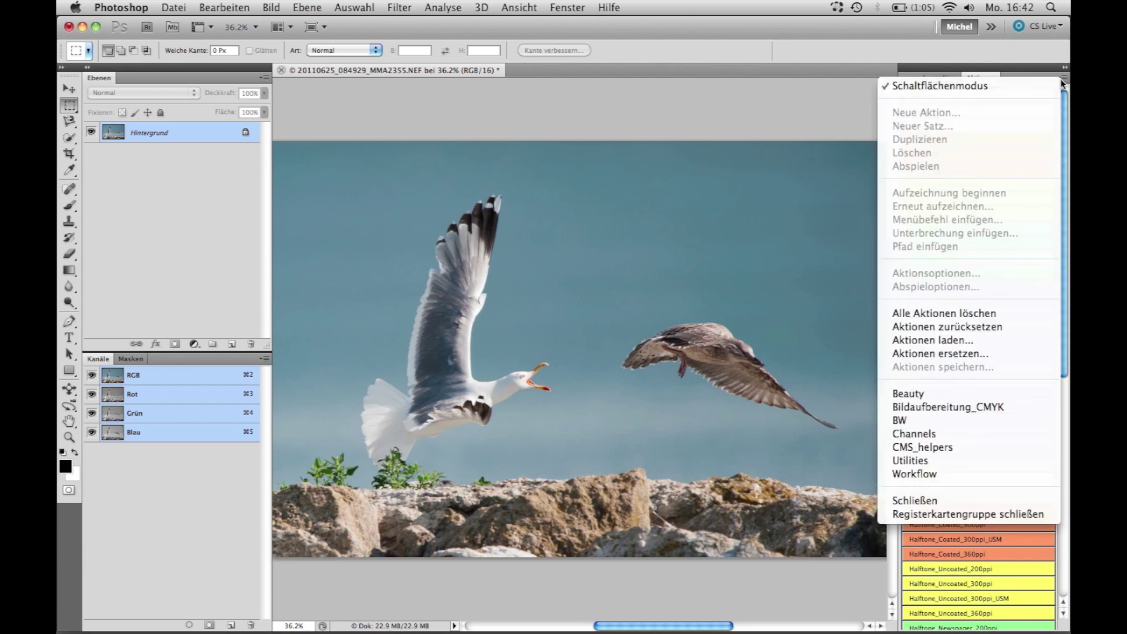
Return the actions to list view and open Apply_Image_RGB's Action Options
click(1049, 81)
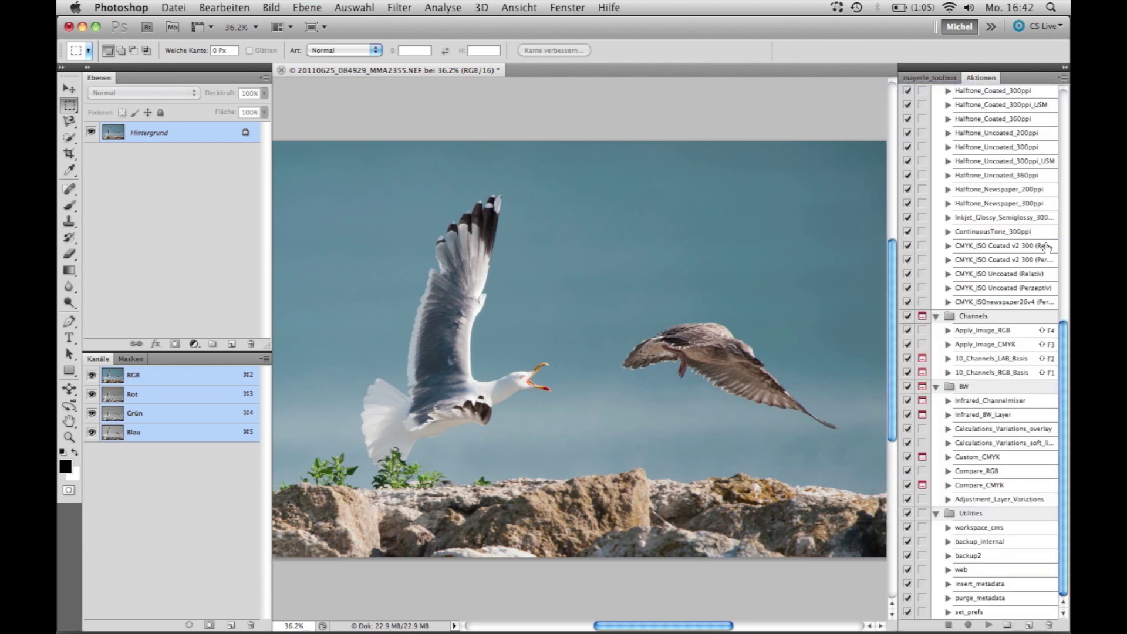
double_click(978, 332)
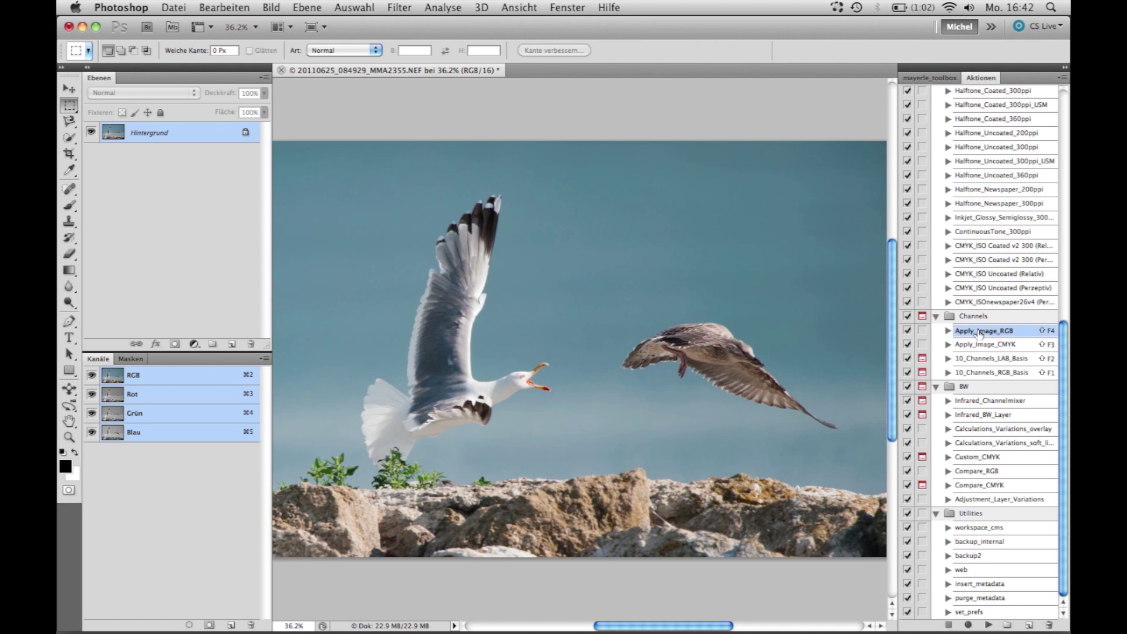
double_click(1024, 334)
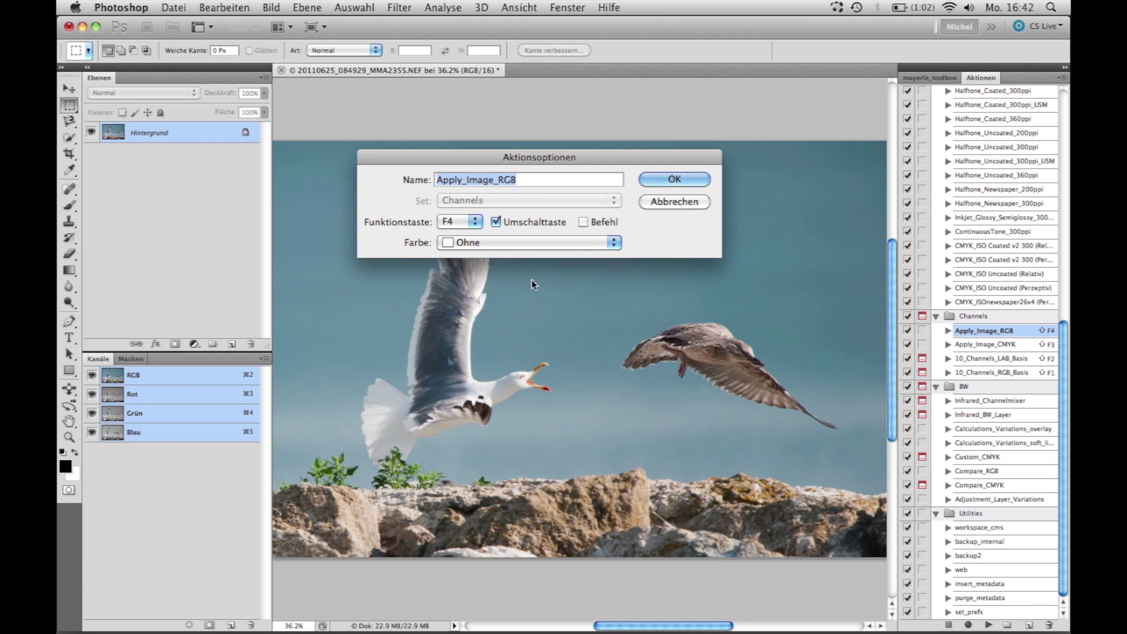
Leave Apply_Image_RGB's colour at none, keep its options, and show mayerle_toolbox
click(460, 244)
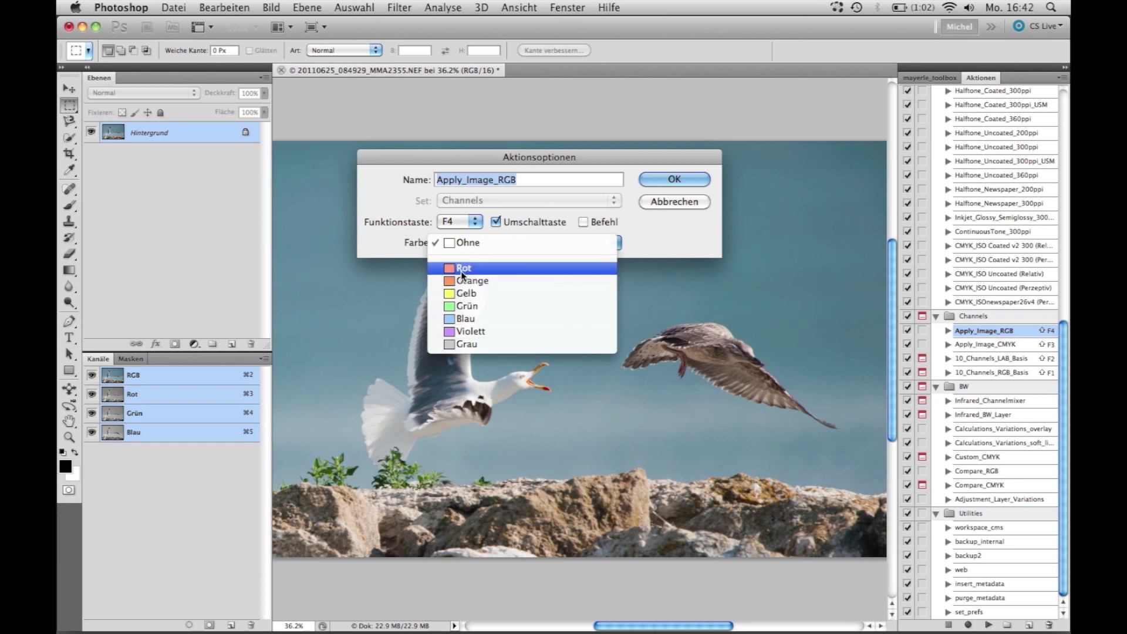
click(486, 376)
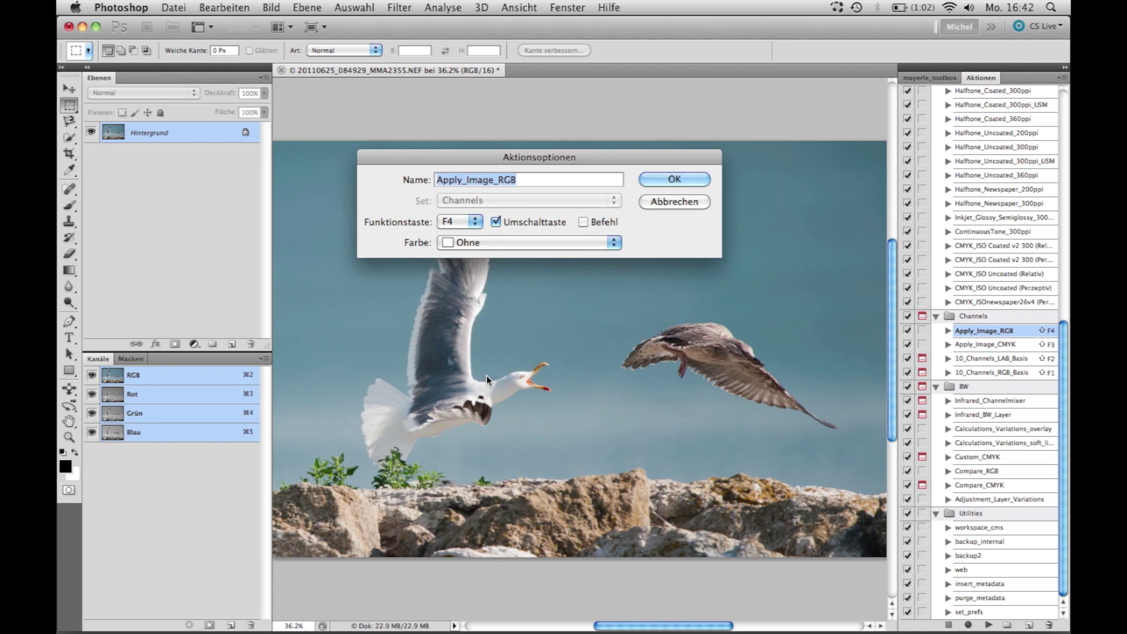
key(Return)
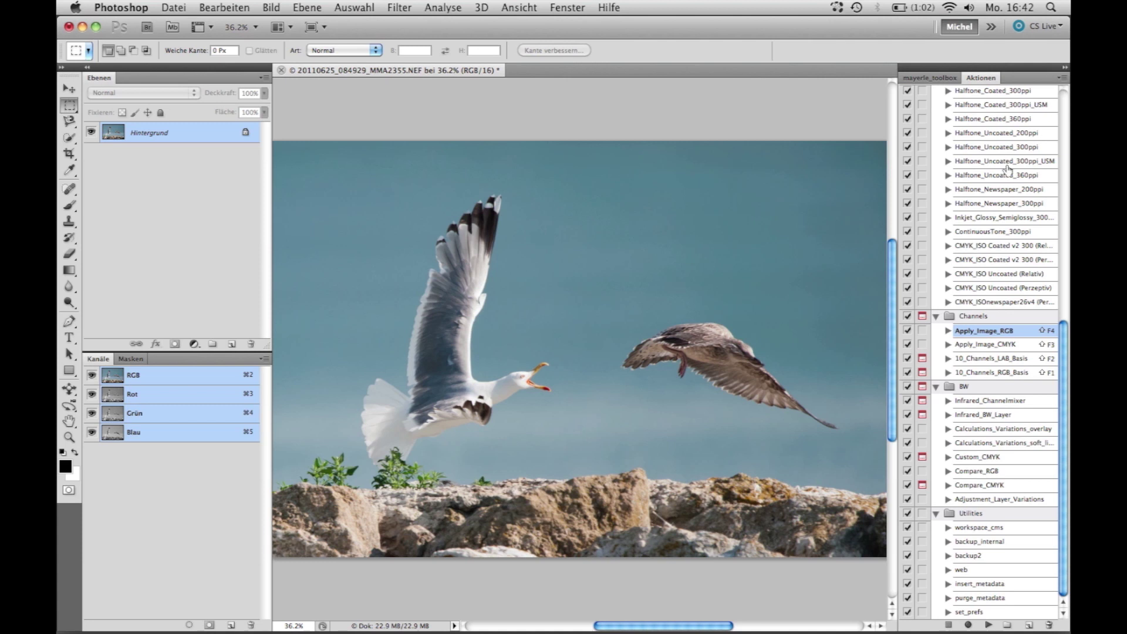
scroll(1008, 170, up, 10)
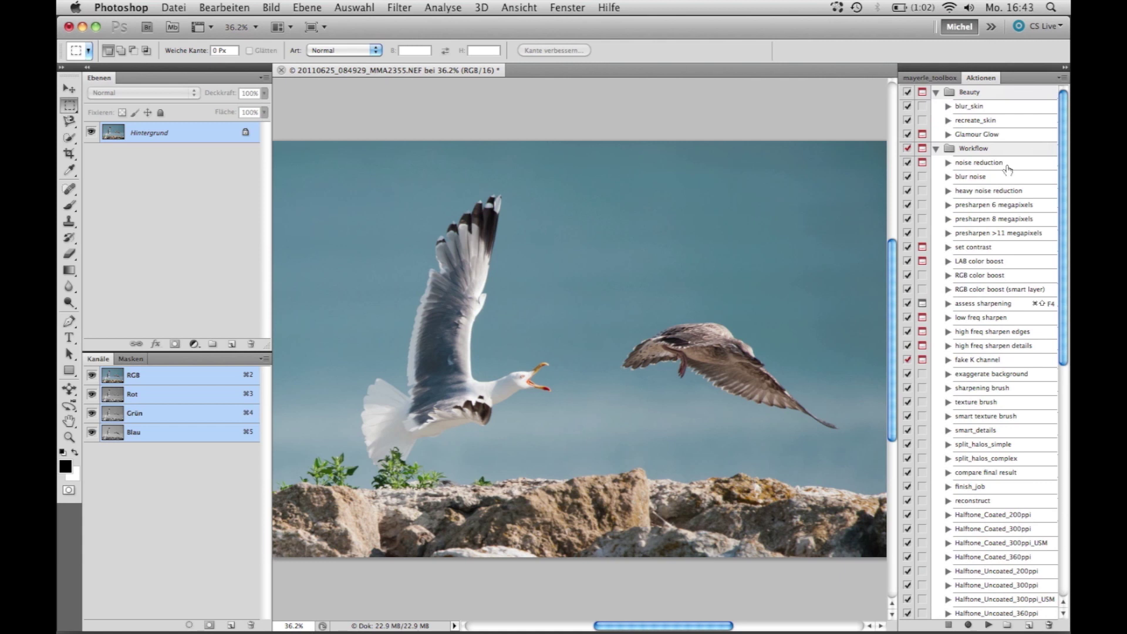
click(936, 79)
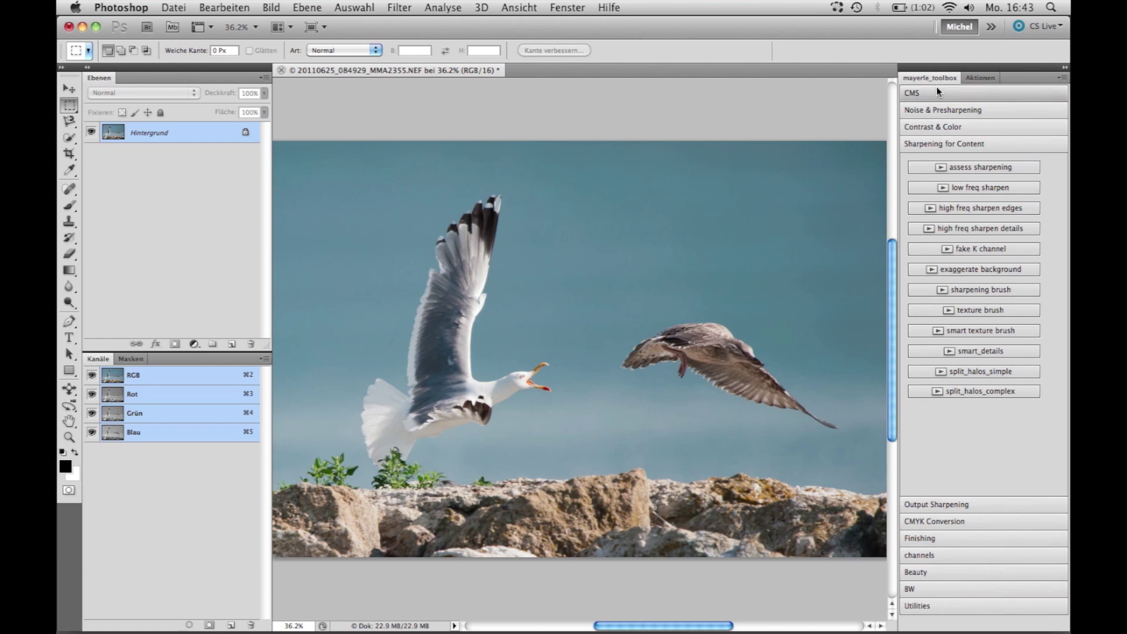
Expand each mayerle_toolbox section in turn, from CMS through Utilities
click(923, 94)
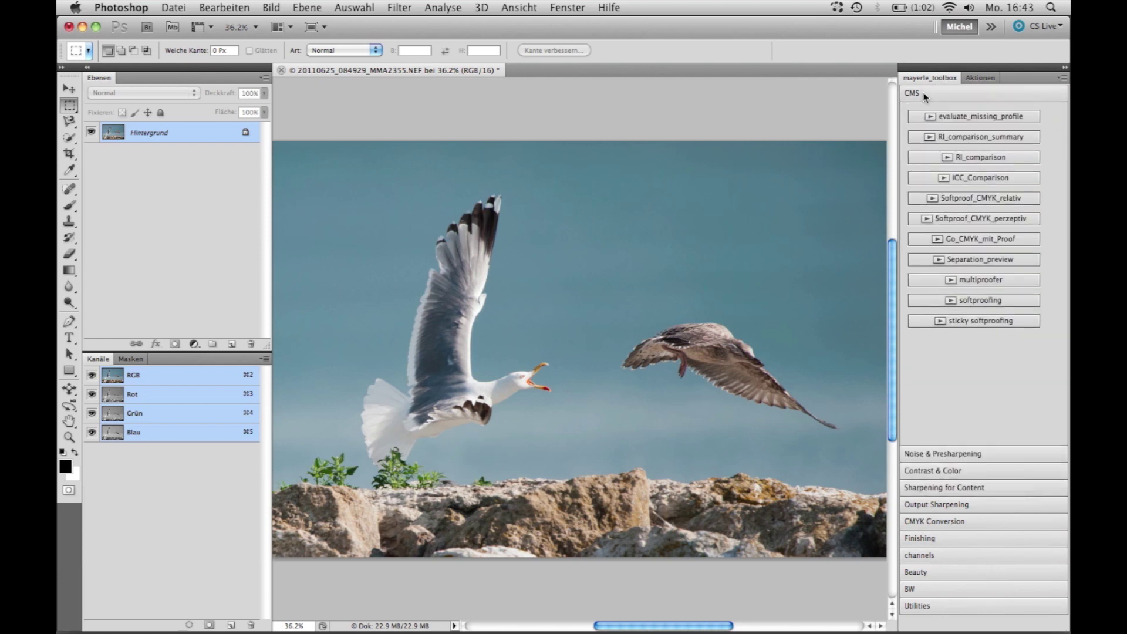
click(922, 454)
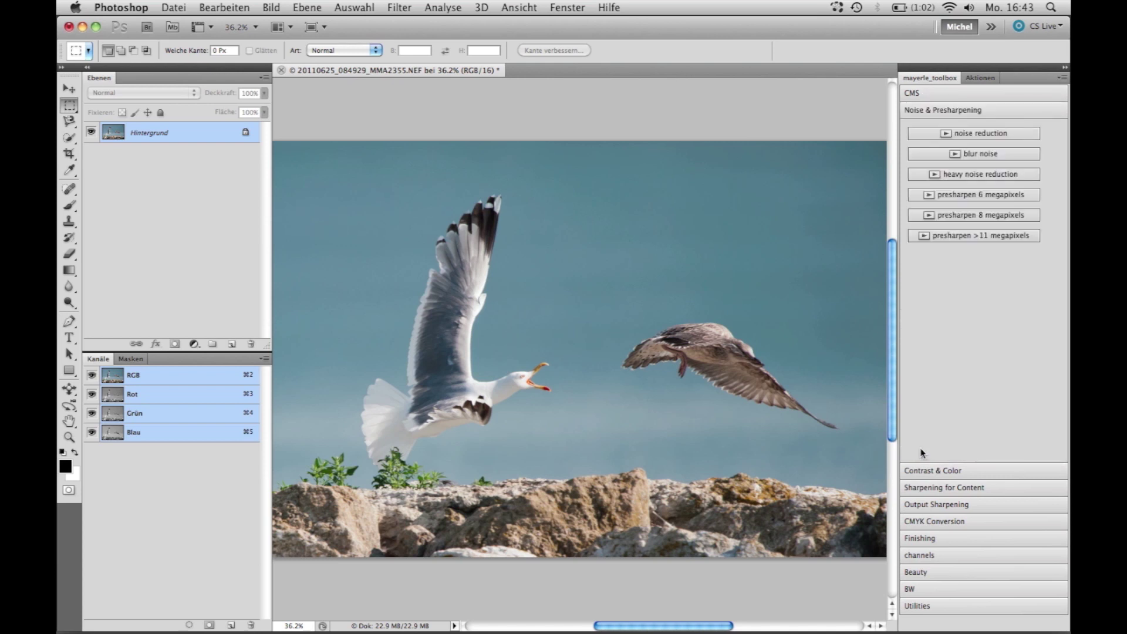
click(921, 470)
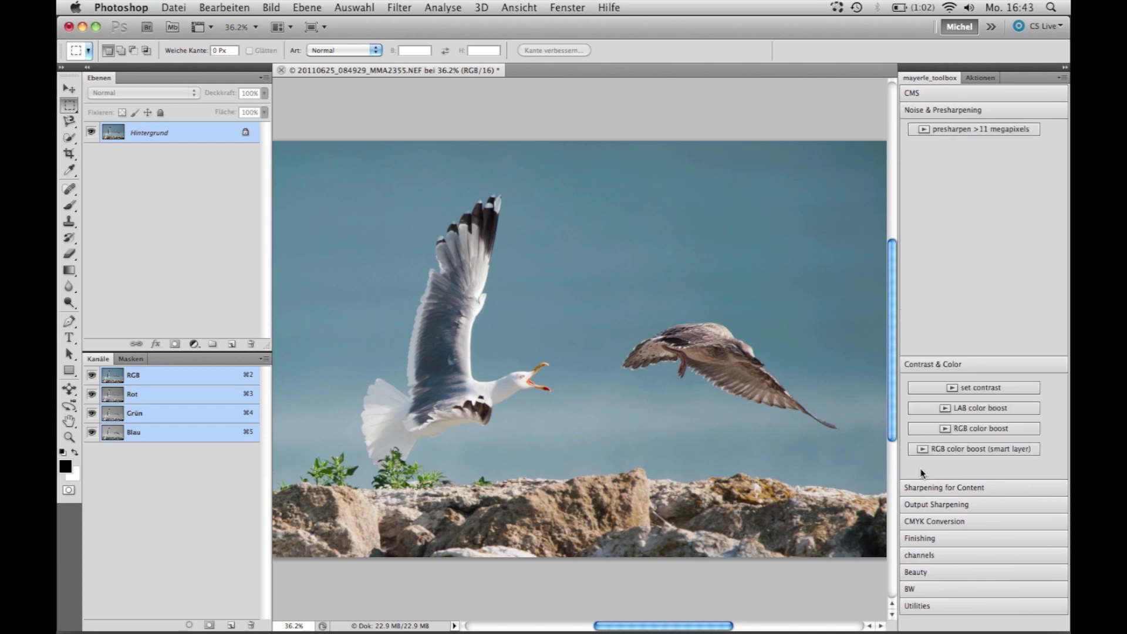
click(923, 489)
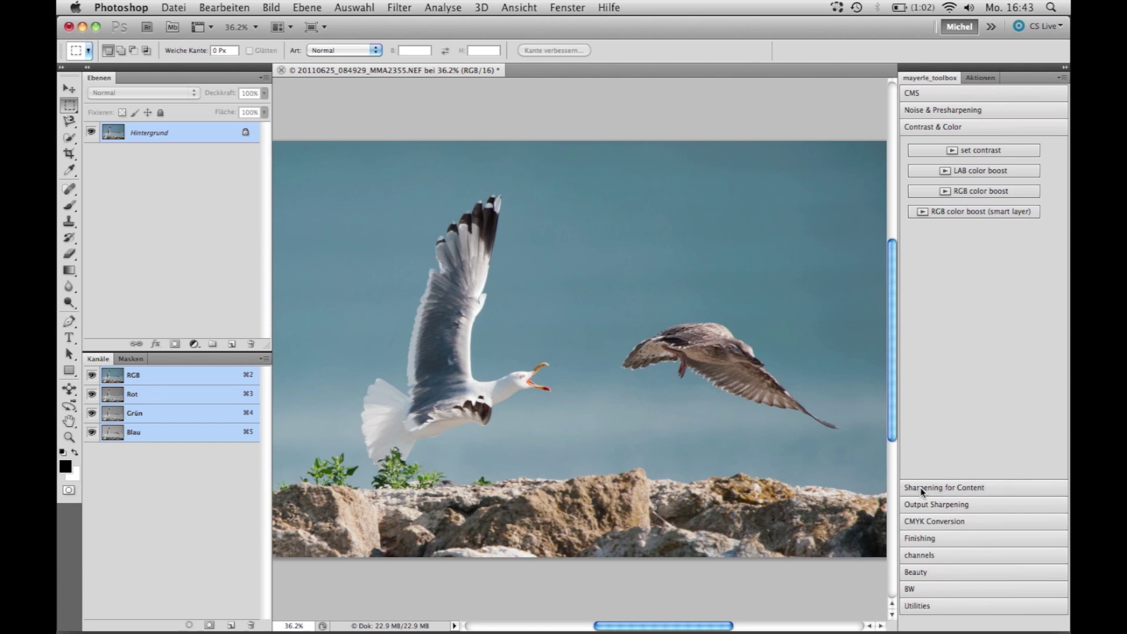
click(921, 505)
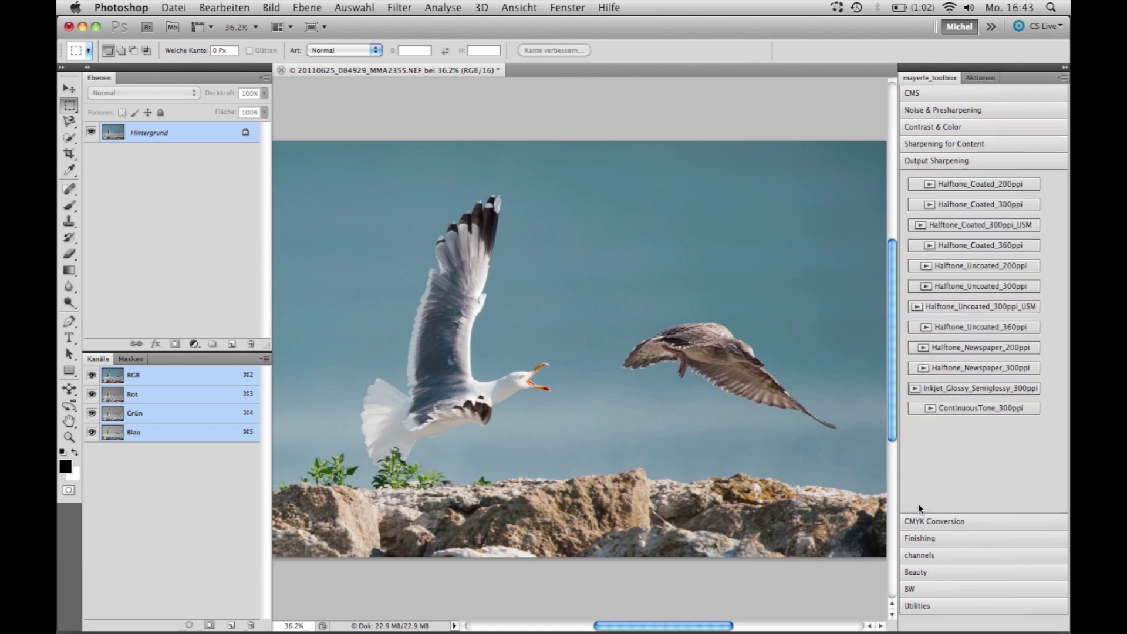
click(918, 521)
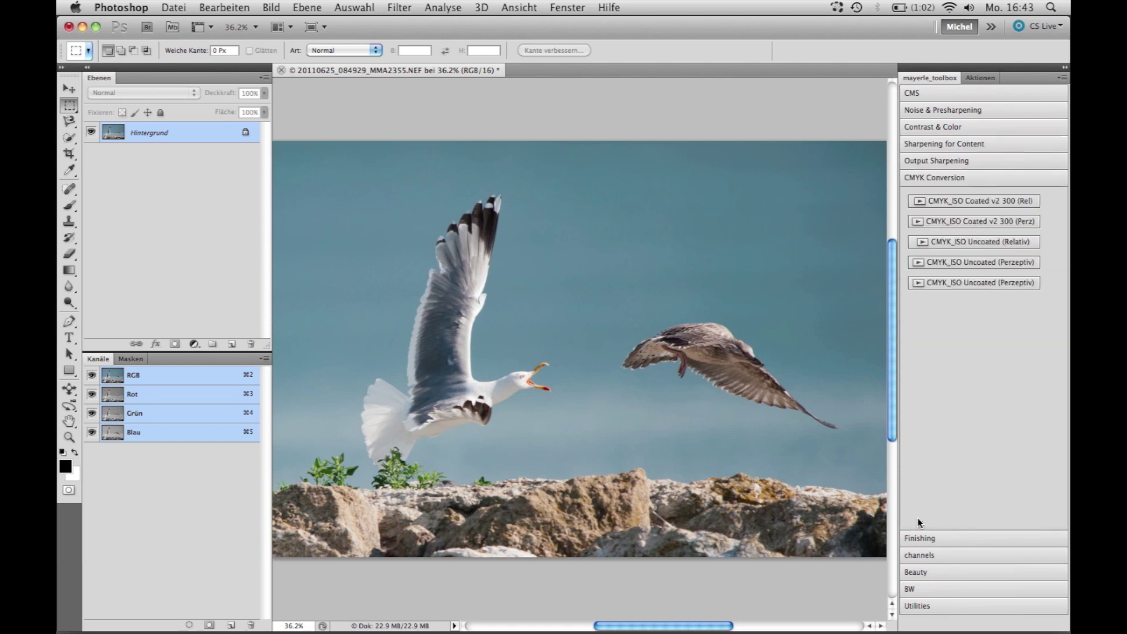
click(919, 535)
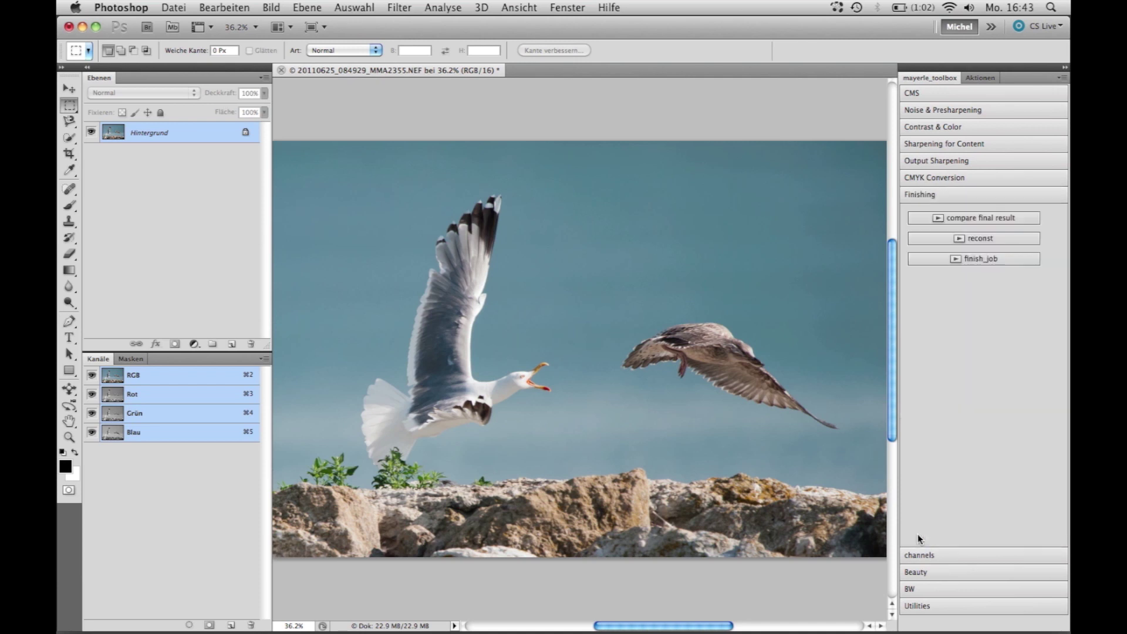
click(918, 556)
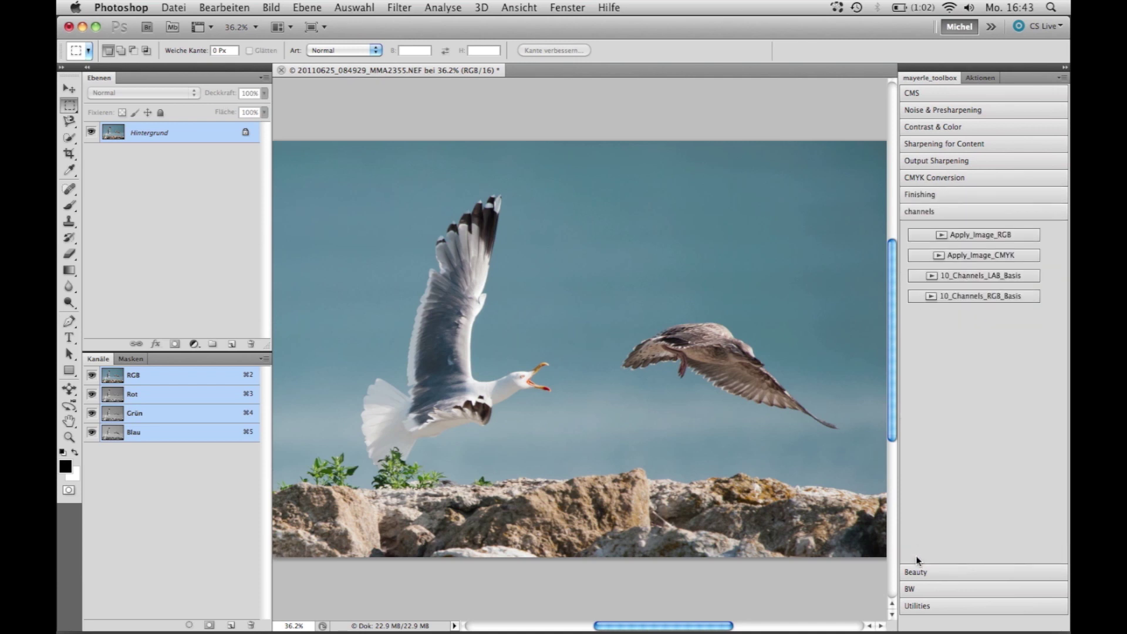
click(918, 567)
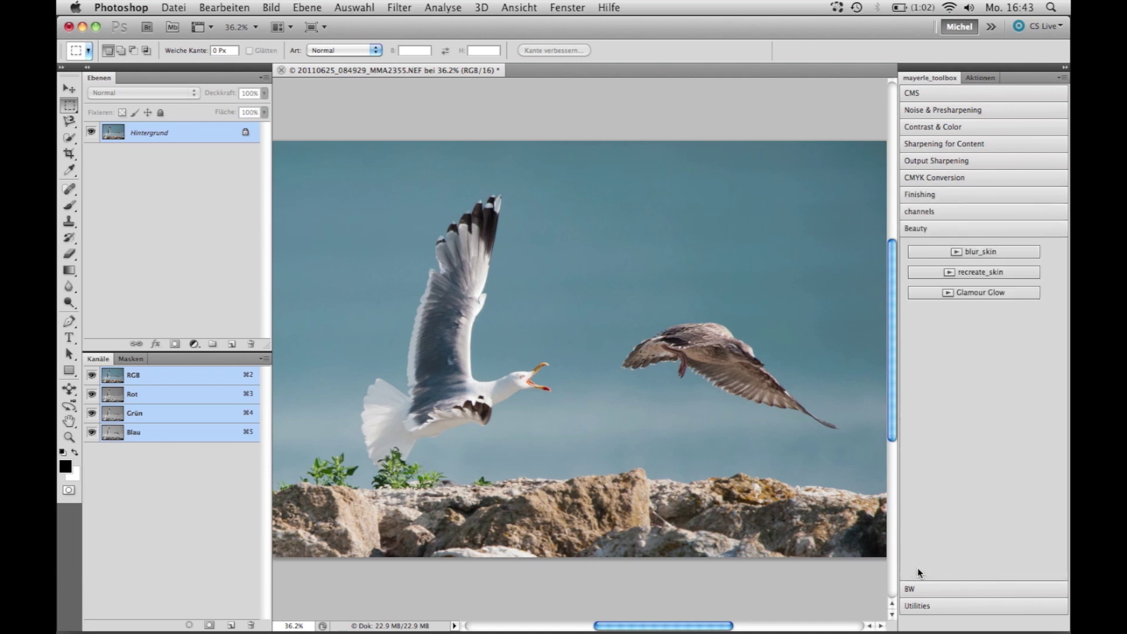
click(918, 586)
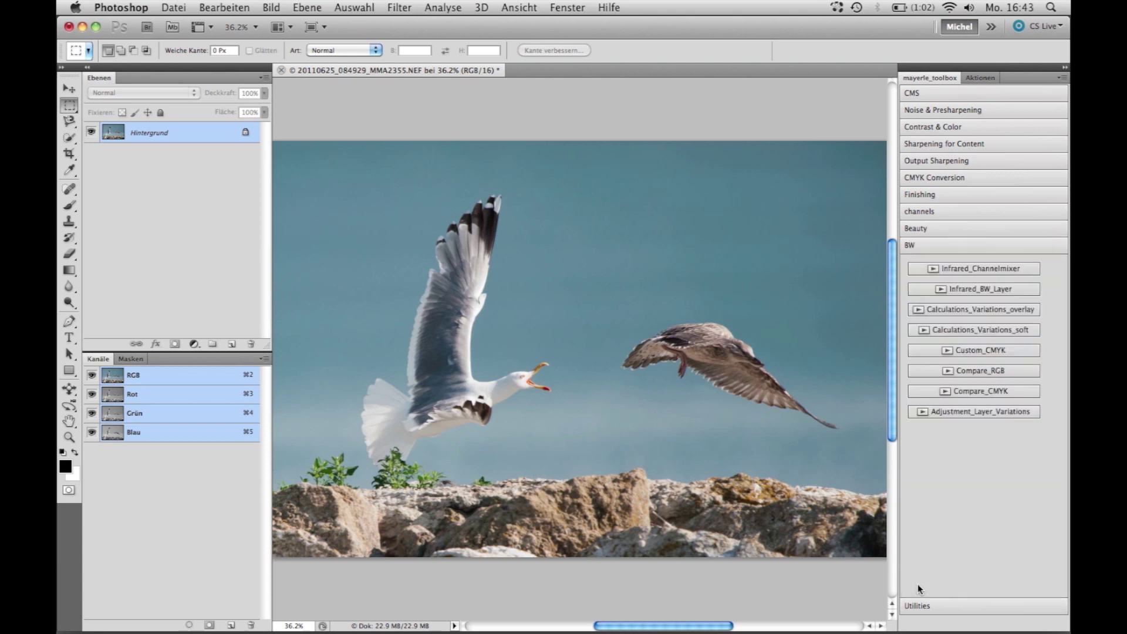
click(919, 606)
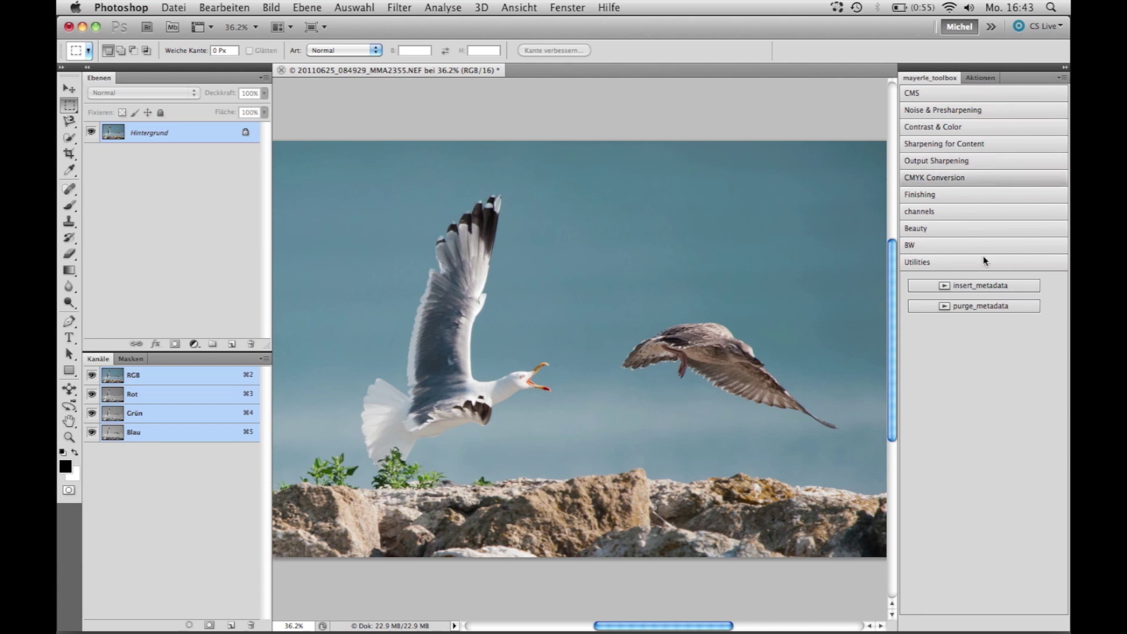
Scroll through the recorded actions in the Actions panel
click(977, 78)
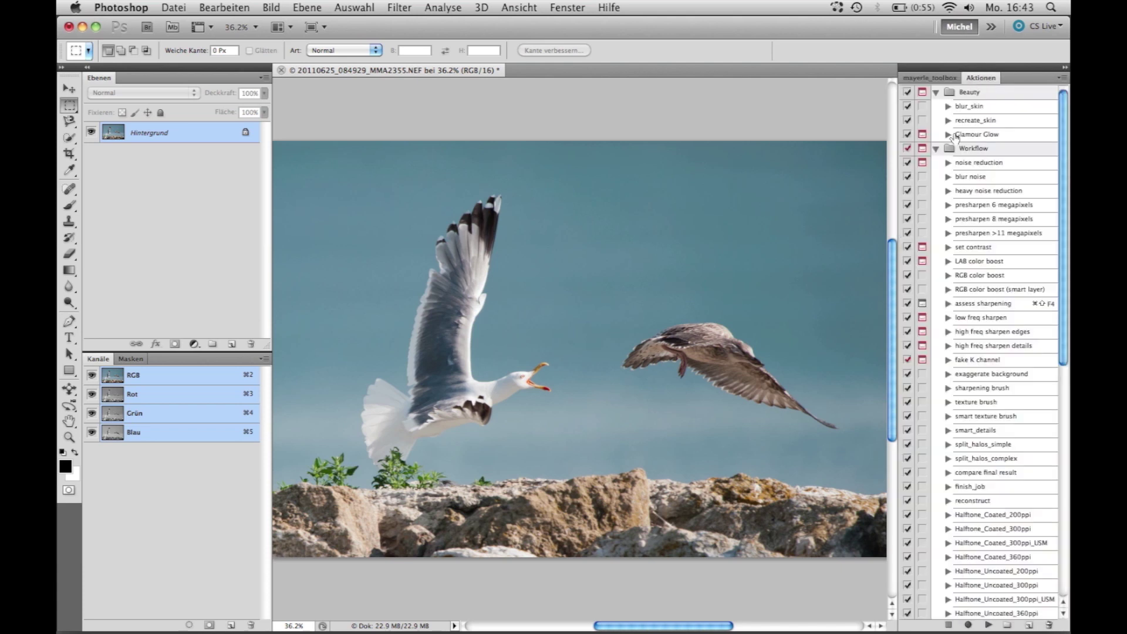
scroll(953, 136, down, 5)
scroll(953, 137, down, 5)
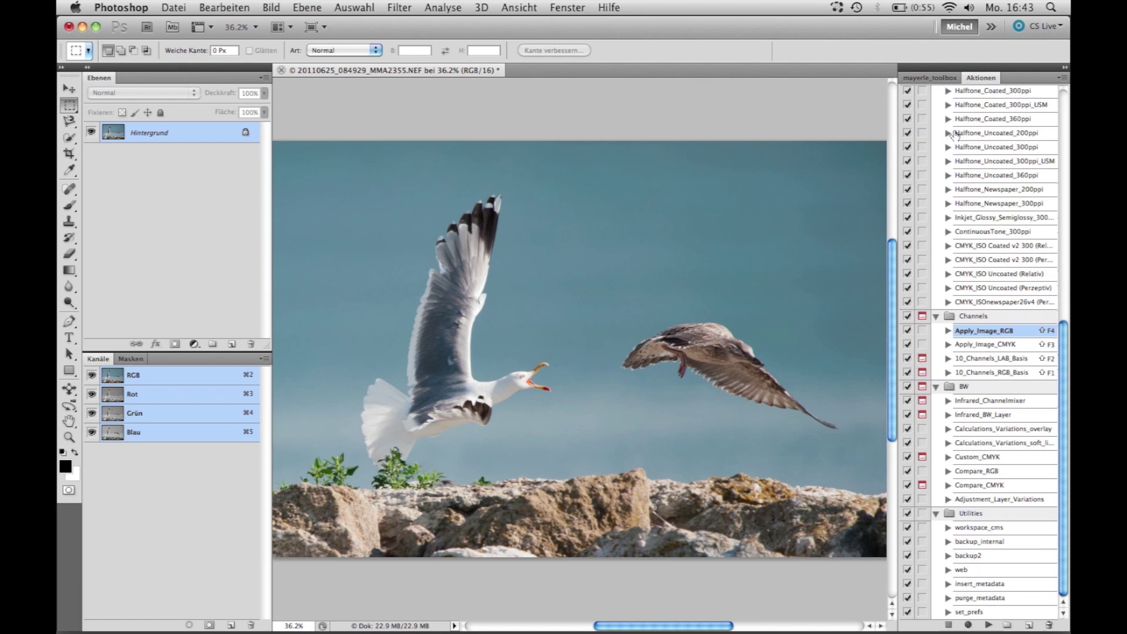
scroll(956, 134, up, 5)
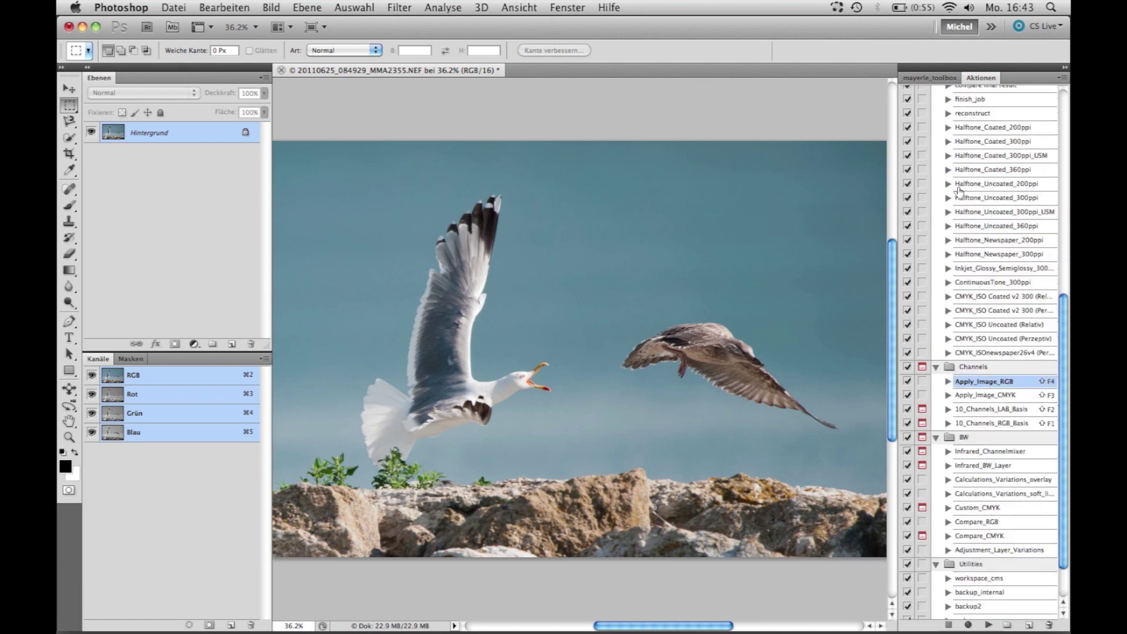
scroll(956, 129, up, 5)
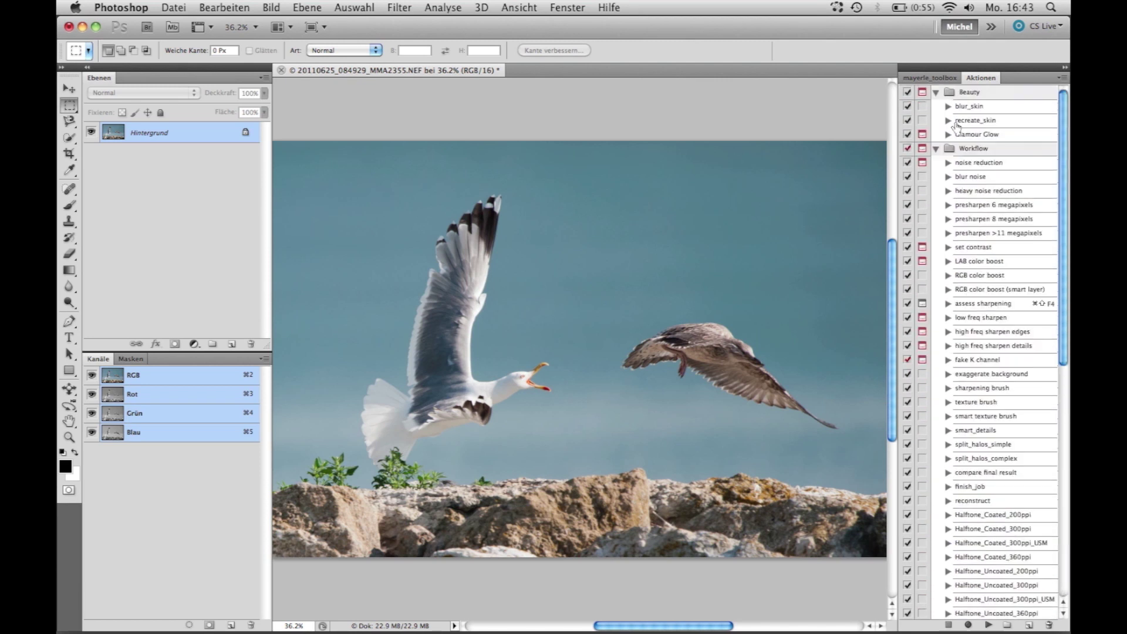
Return to the mayerle_toolbox panel and expand the Contrast & Color section
click(930, 78)
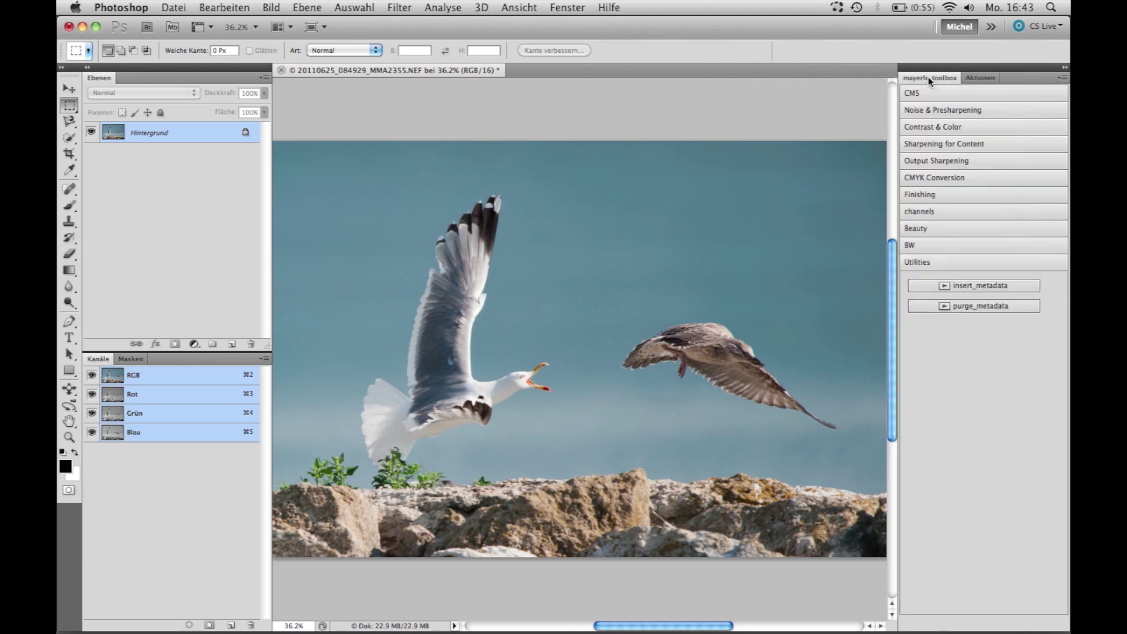
click(924, 178)
click(924, 128)
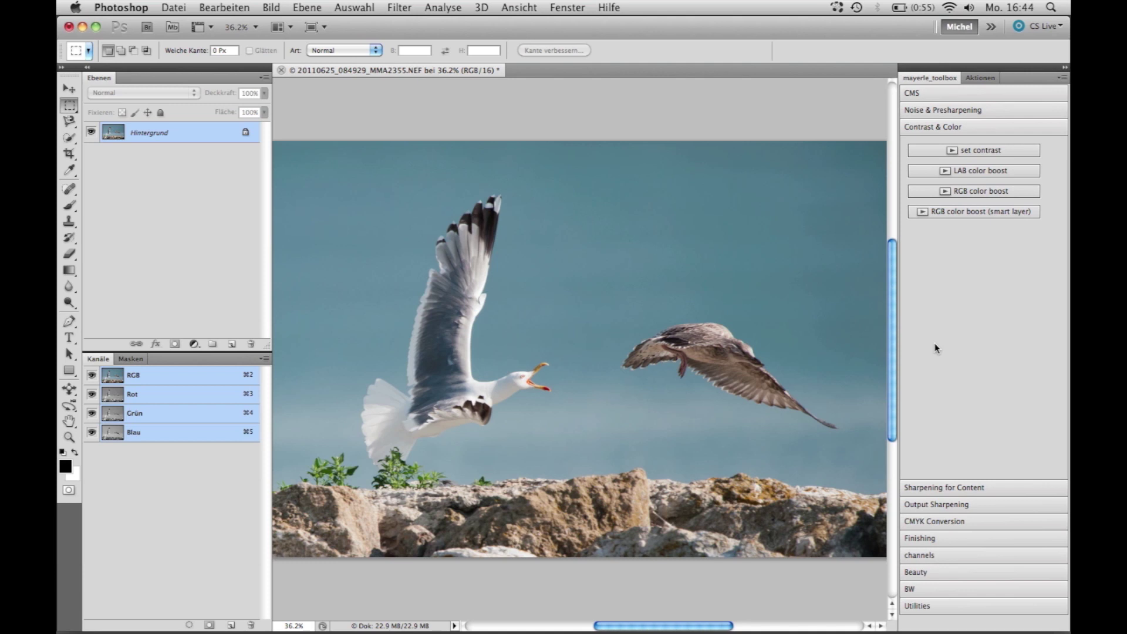
key(super+Tab)
key(super+Tab)
key(super+Tab)
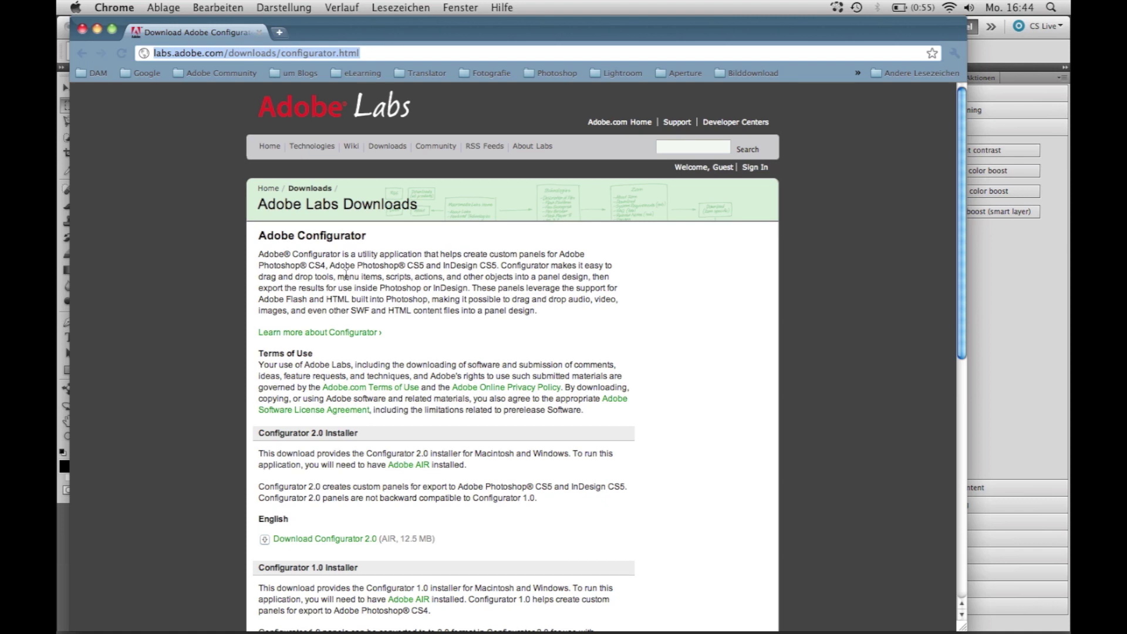
Hide Chrome after reviewing the Configurator 2.0 download page, returning to Photoshop
key(super+w)
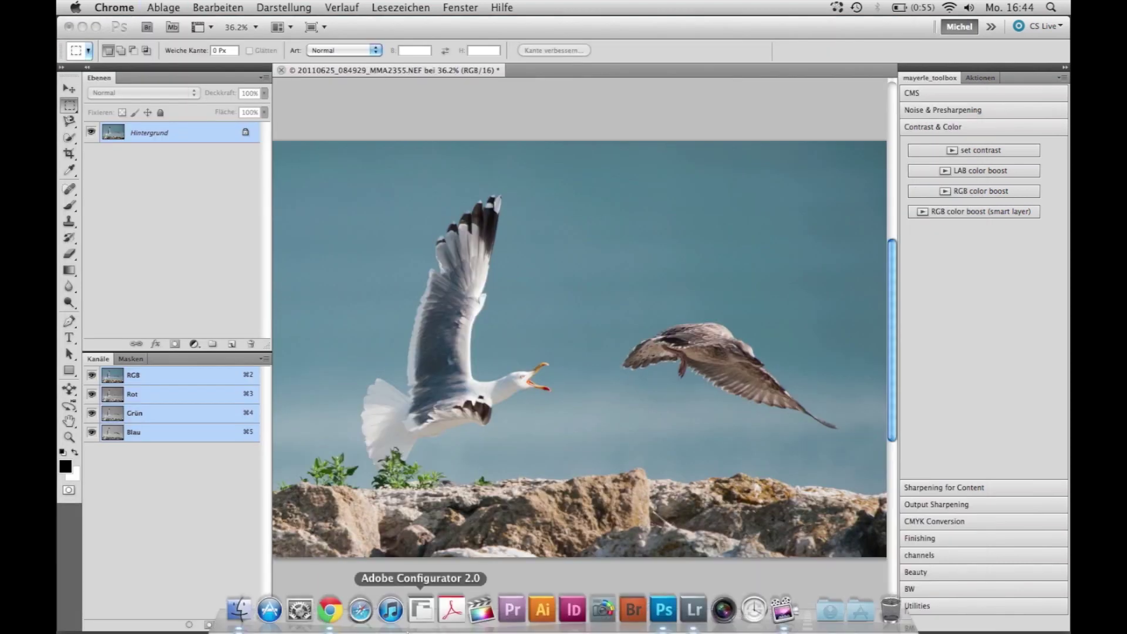
Launch Adobe Configurator 2.0 and quit Photoshop without saving the photo
click(411, 615)
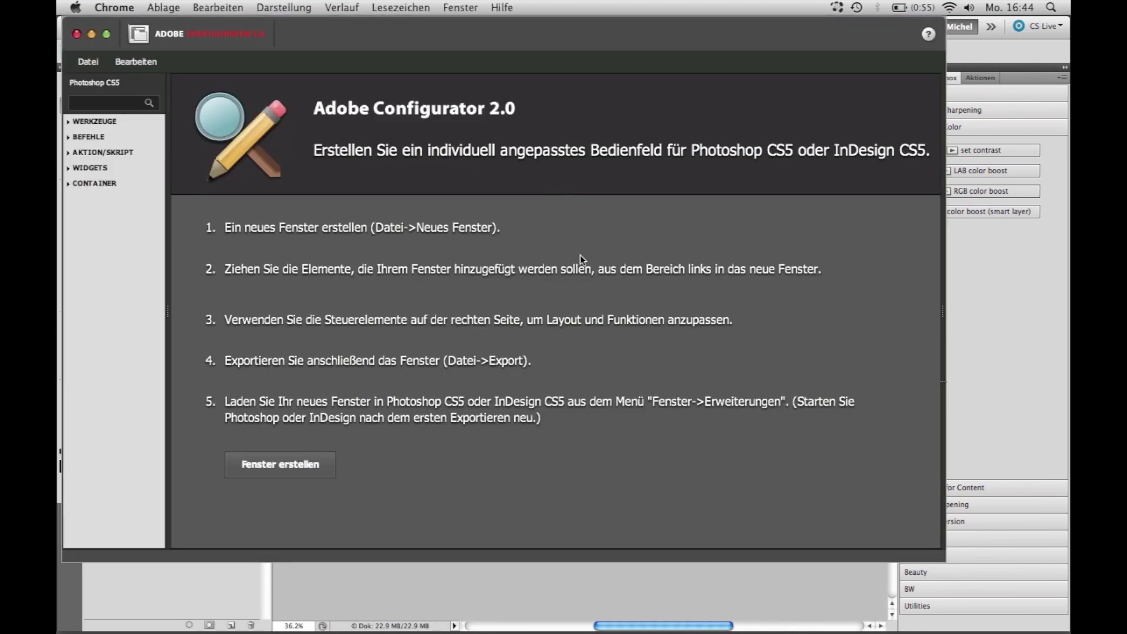
click(475, 569)
key(super+q)
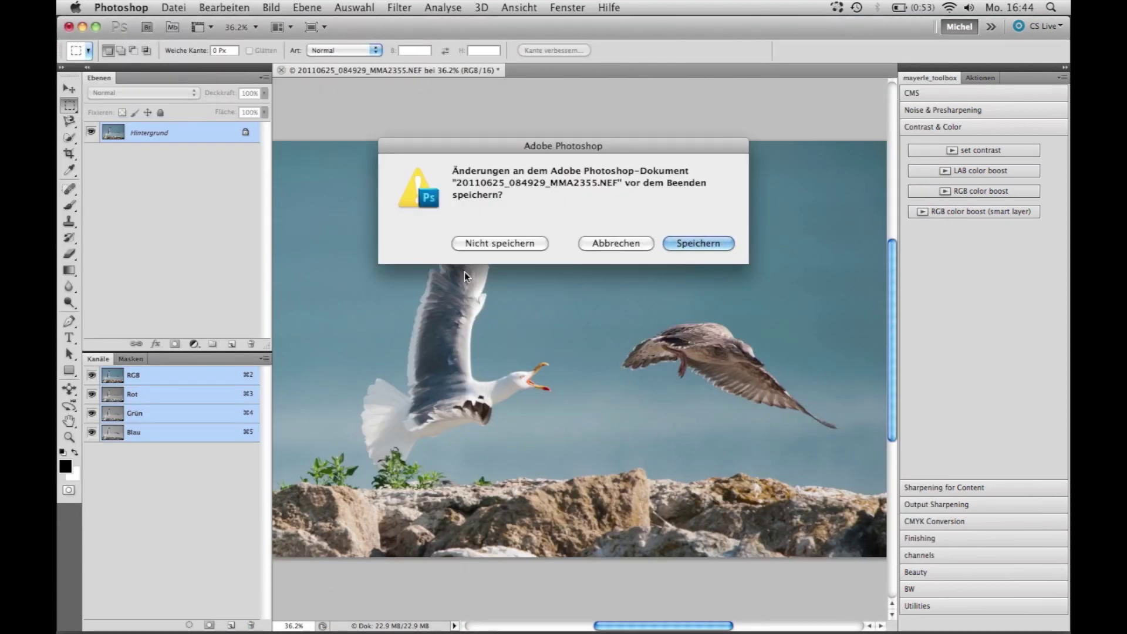
click(471, 244)
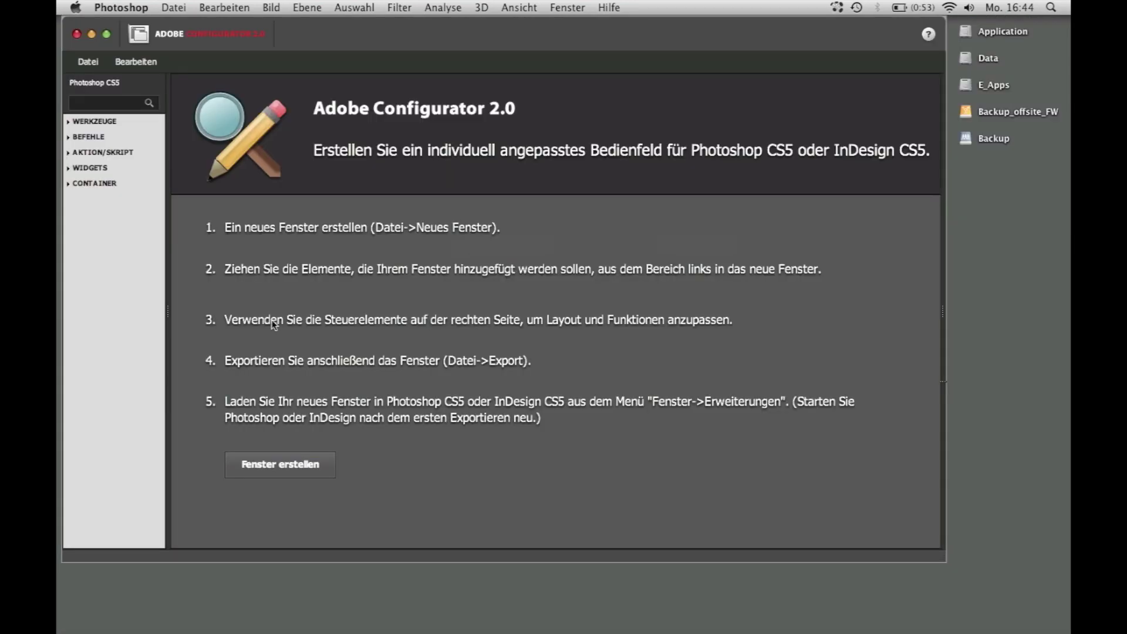
Create a new blank panel targeting Photoshop CS5, set as the default product
click(373, 353)
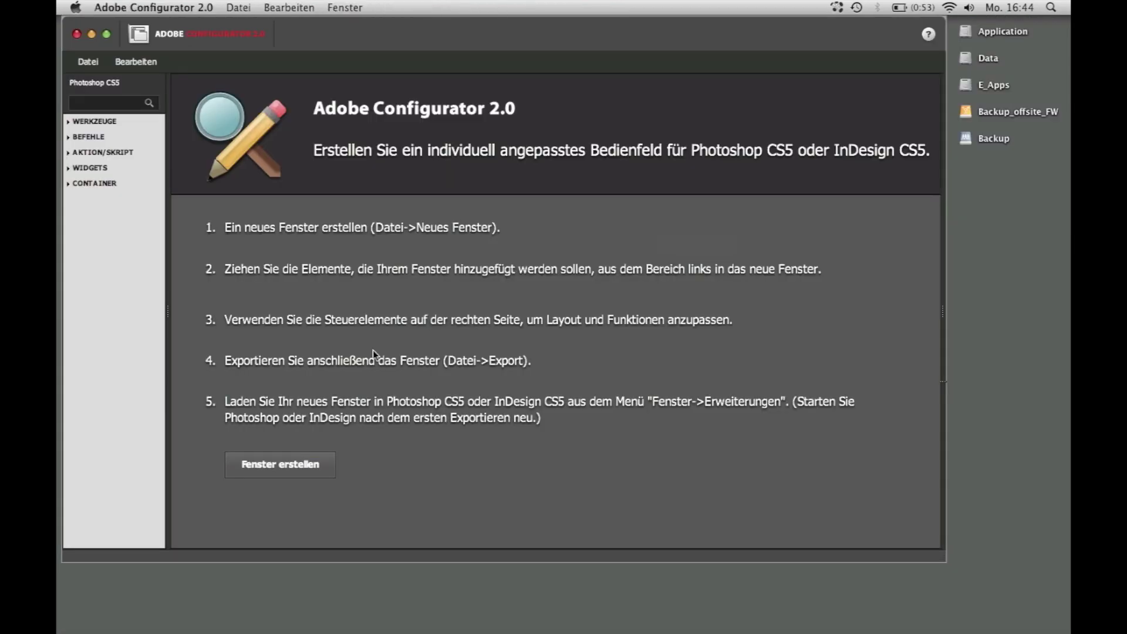
click(267, 466)
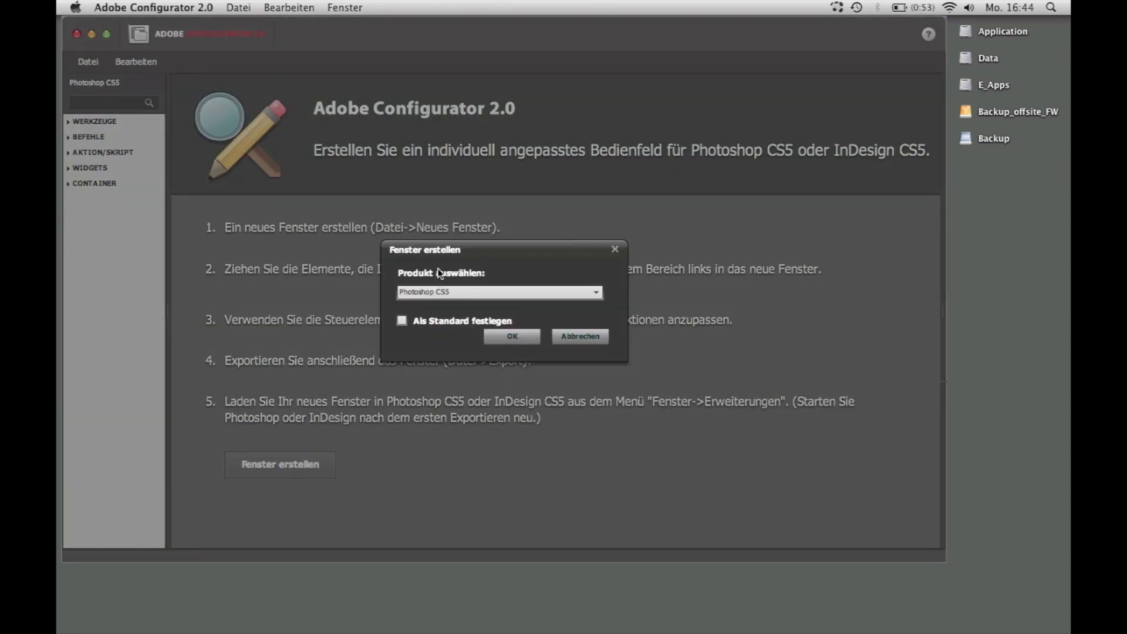
click(436, 292)
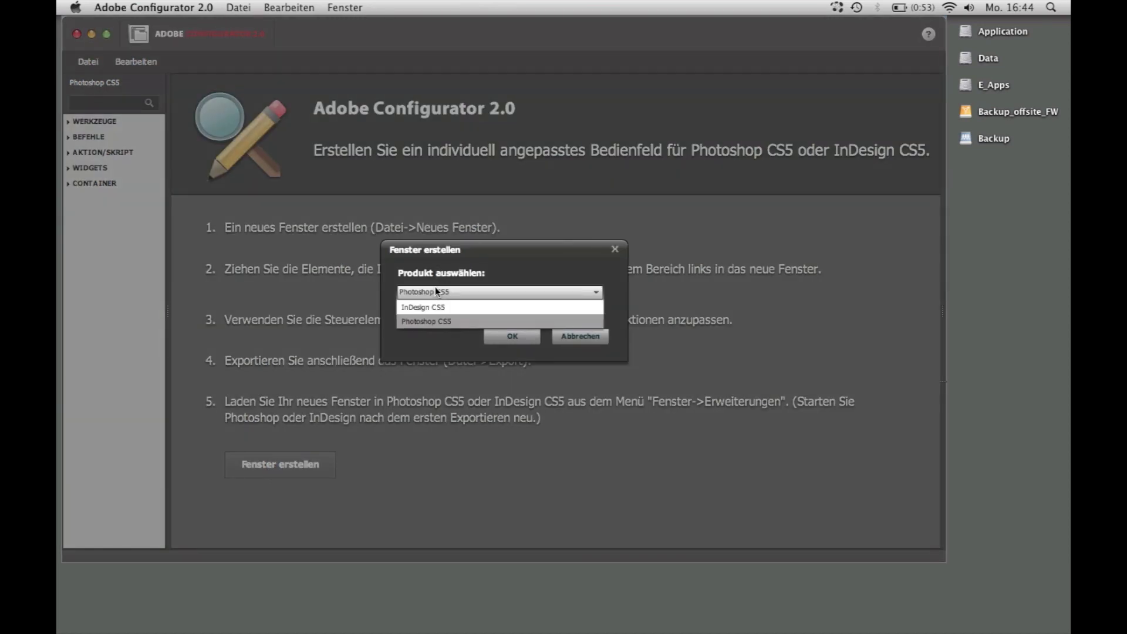
click(427, 321)
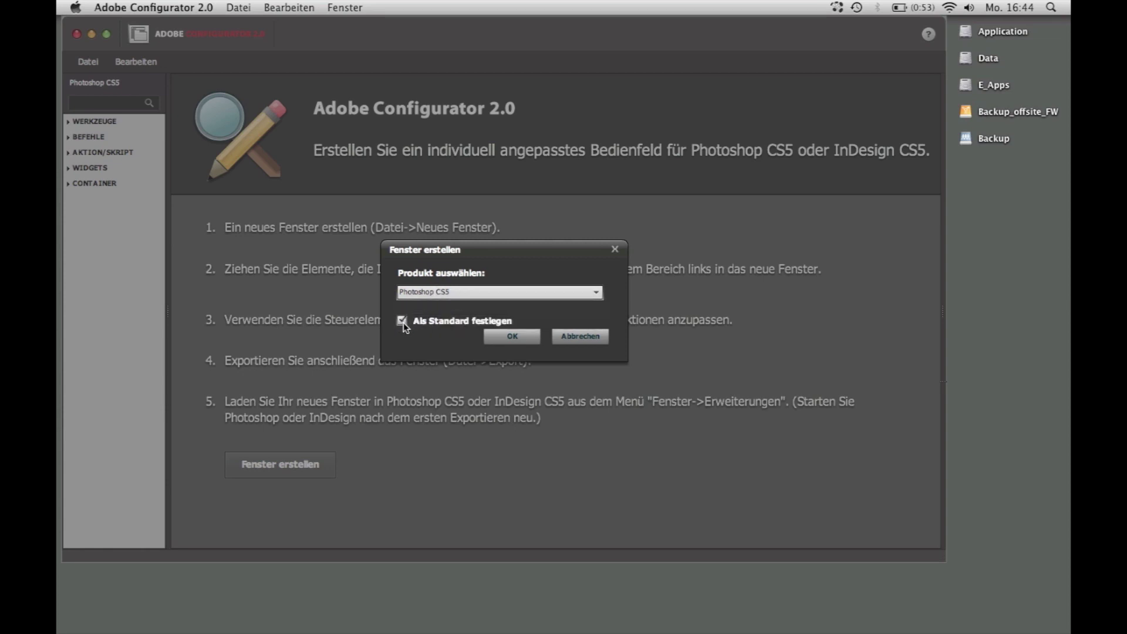
click(512, 337)
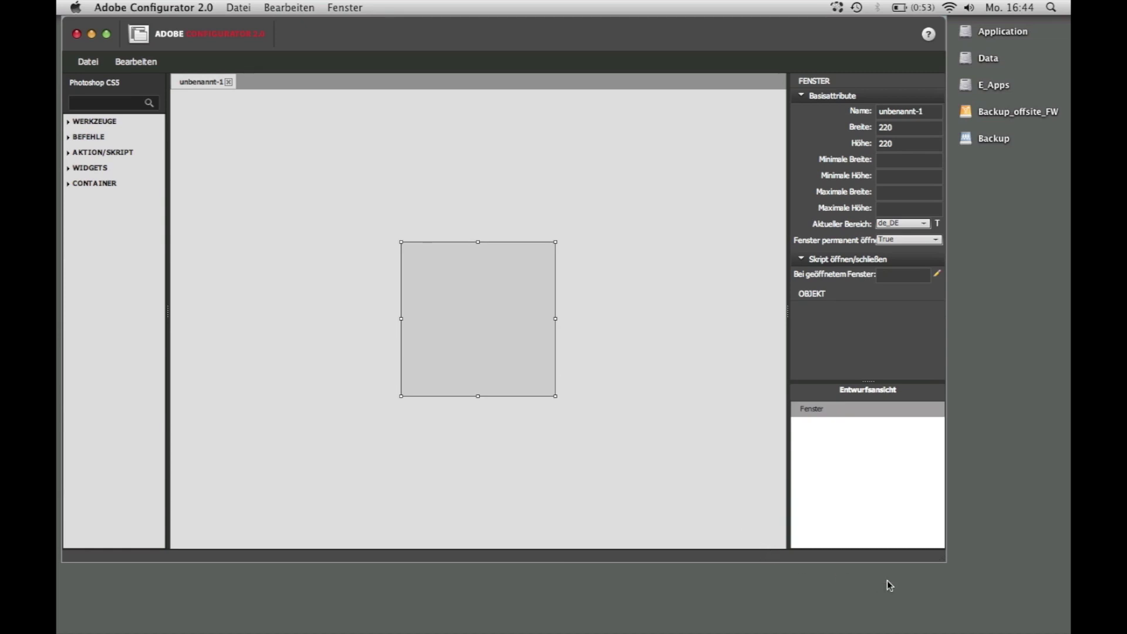
Maximize Configurator, widen the properties area, and name the panel blog_um
click(107, 33)
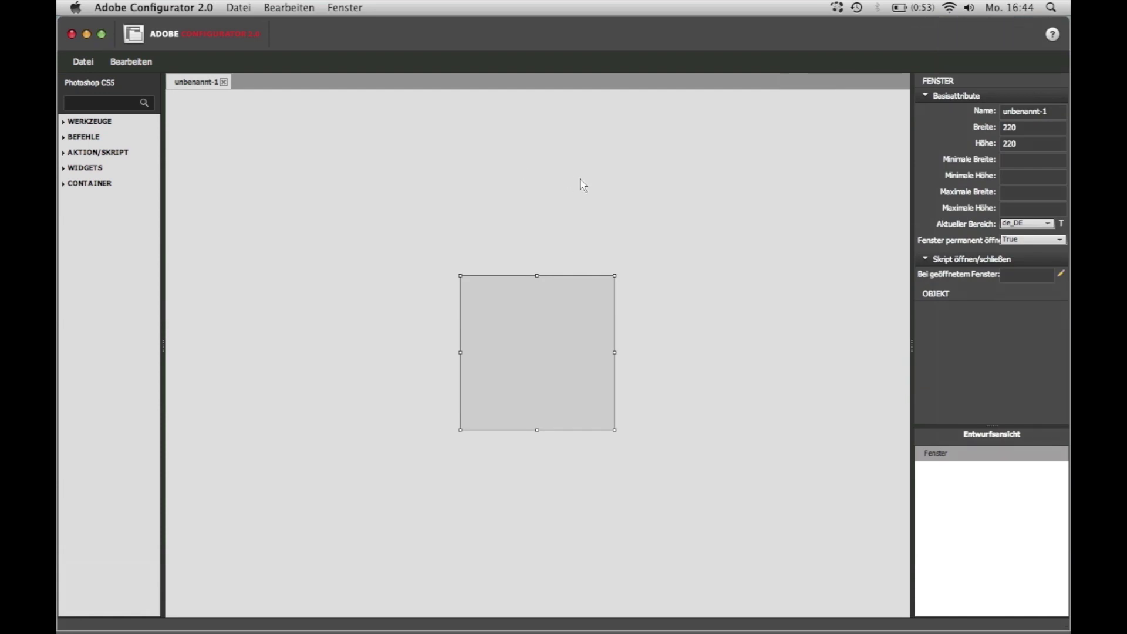
drag(912, 223, 823, 224)
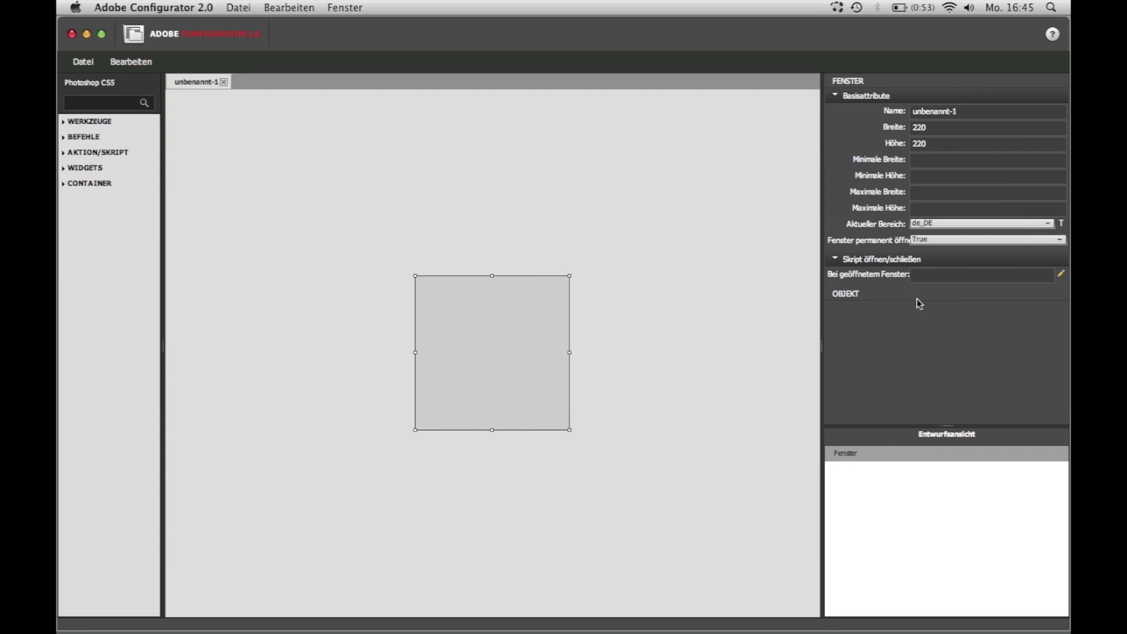
click(981, 111)
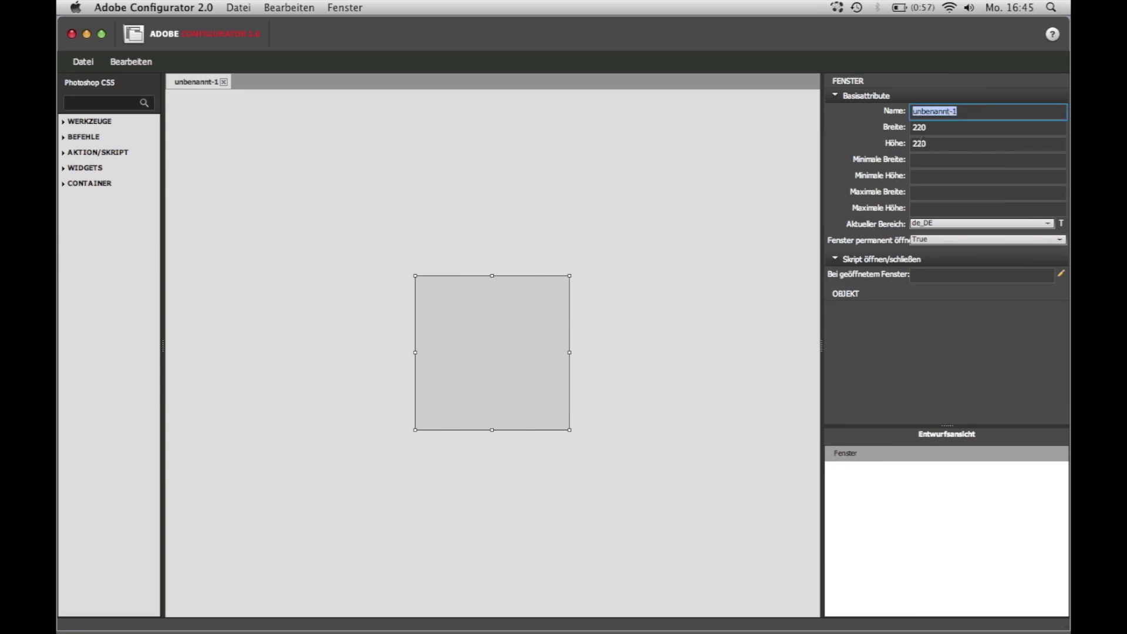
text(blog_)
text(um)
key(Tab)
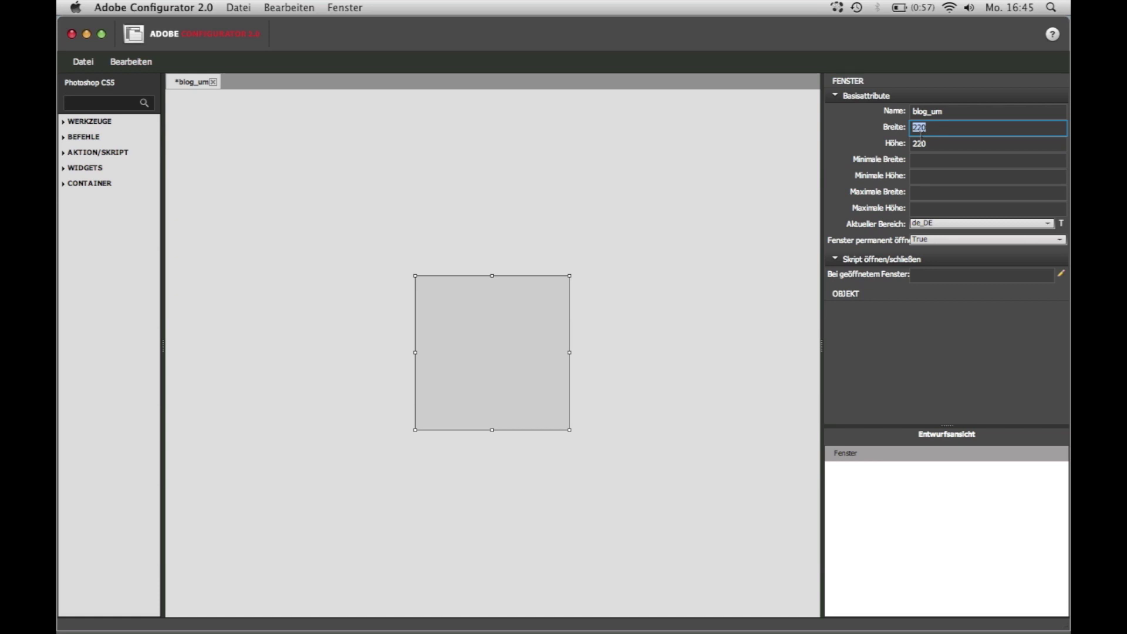
Place a Ziehleiste container from the CONTAINER group onto the blog_um panel
click(64, 186)
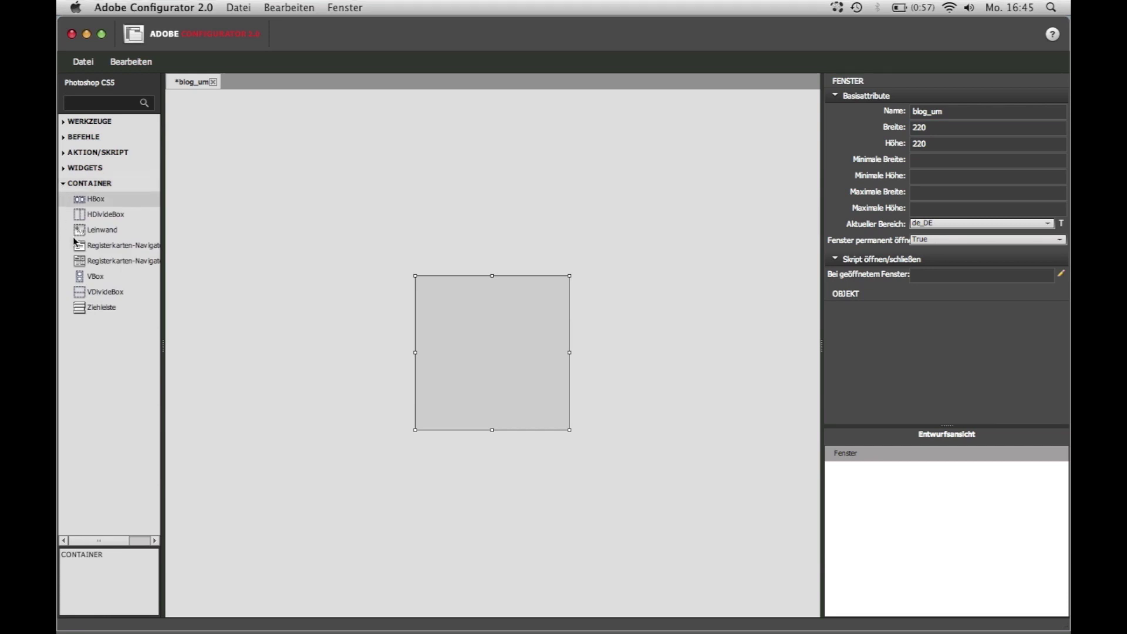
click(87, 310)
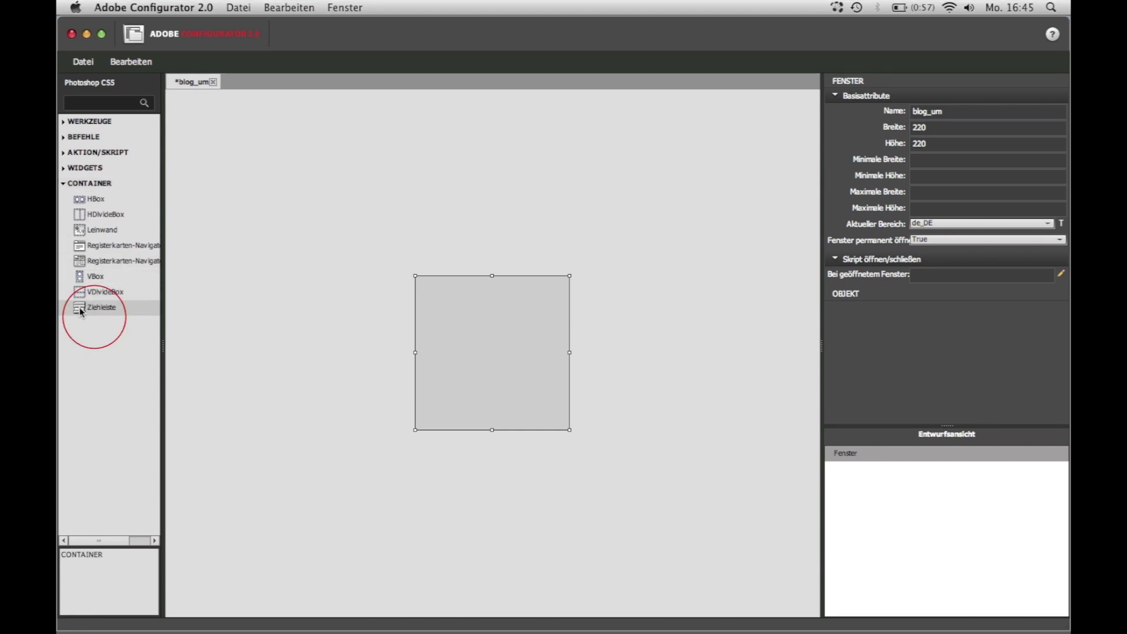
drag(81, 312, 418, 294)
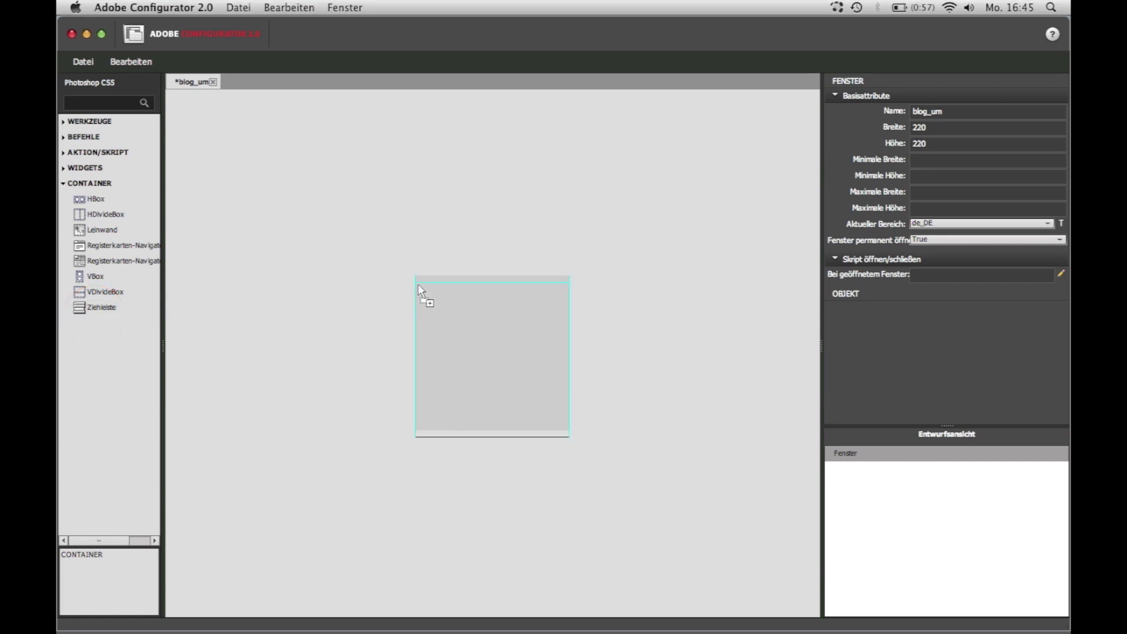
drag(418, 285, 417, 280)
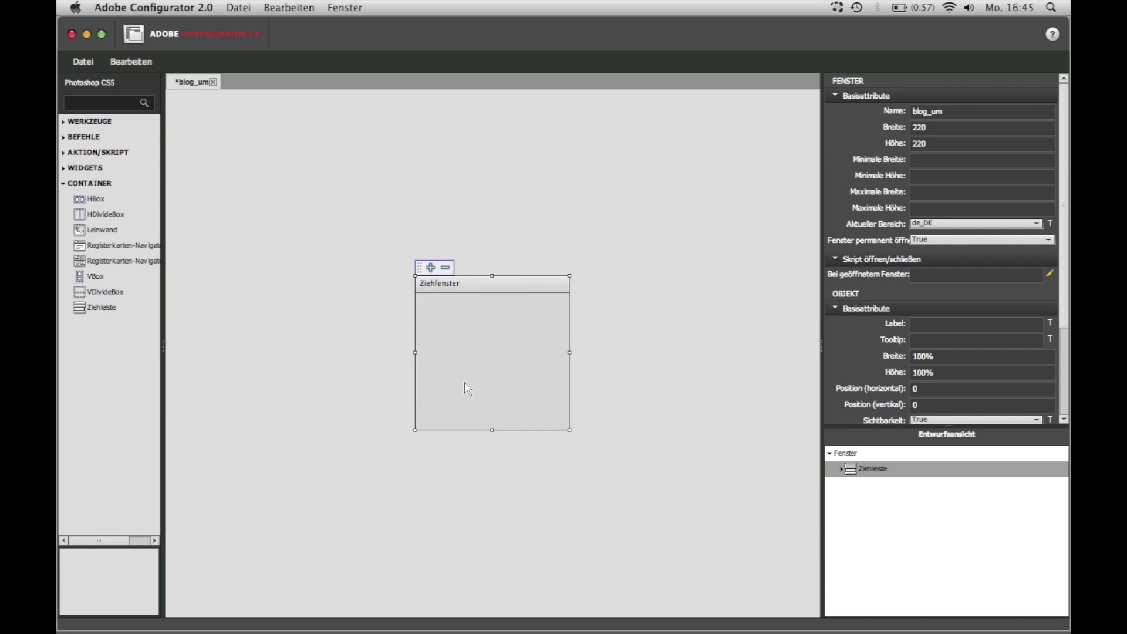
Relabel the container's inner canvas section from Ziehfenster to USM
click(443, 286)
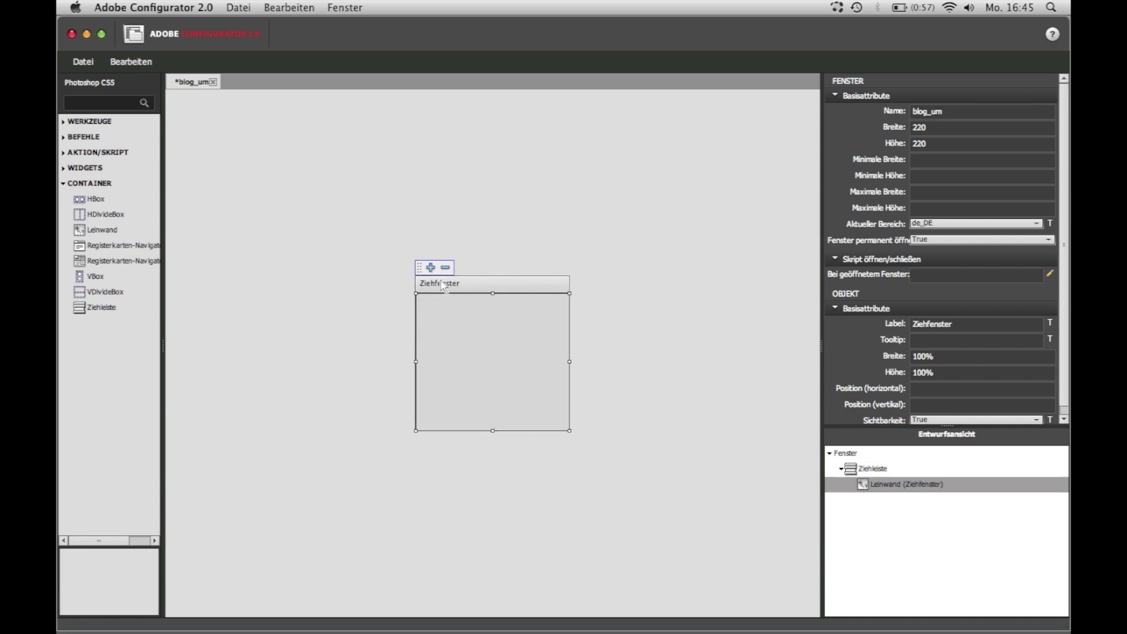
click(956, 325)
drag(956, 325, 817, 315)
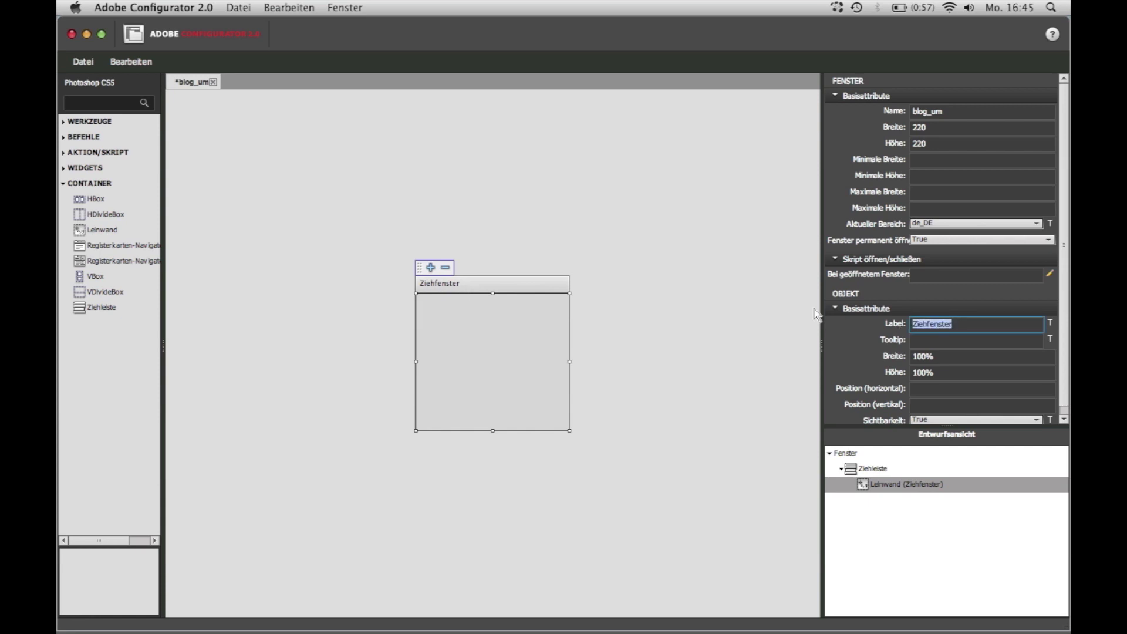
text(U)
text(SM)
key(Tab)
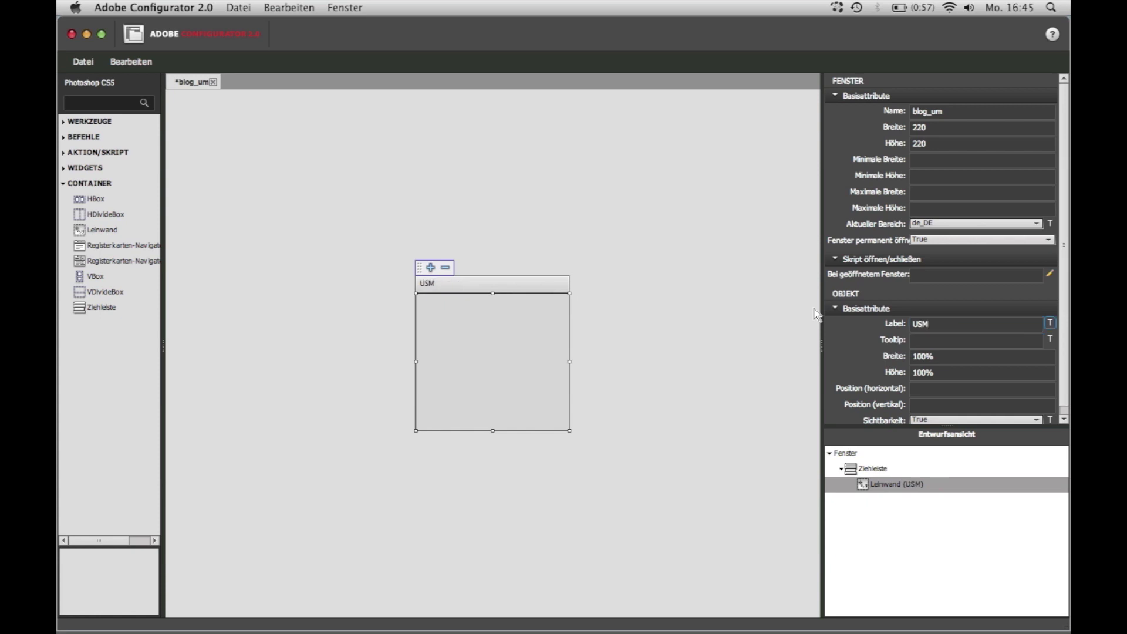
Insert a second canvas section labelled LAB-Tricks into the drag bar
click(427, 268)
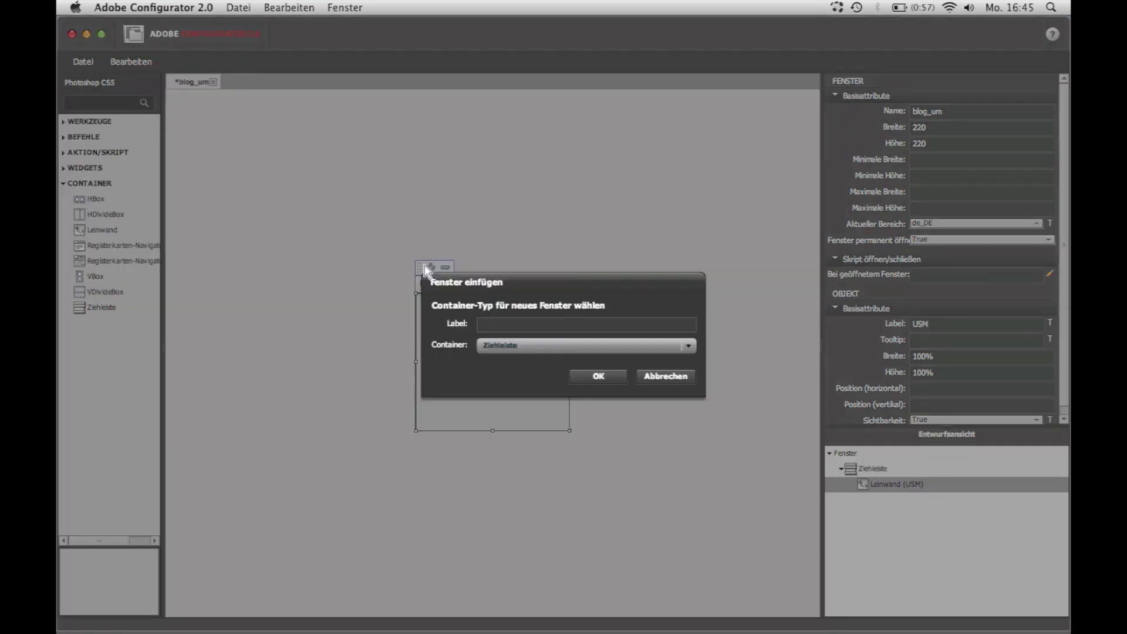
click(507, 347)
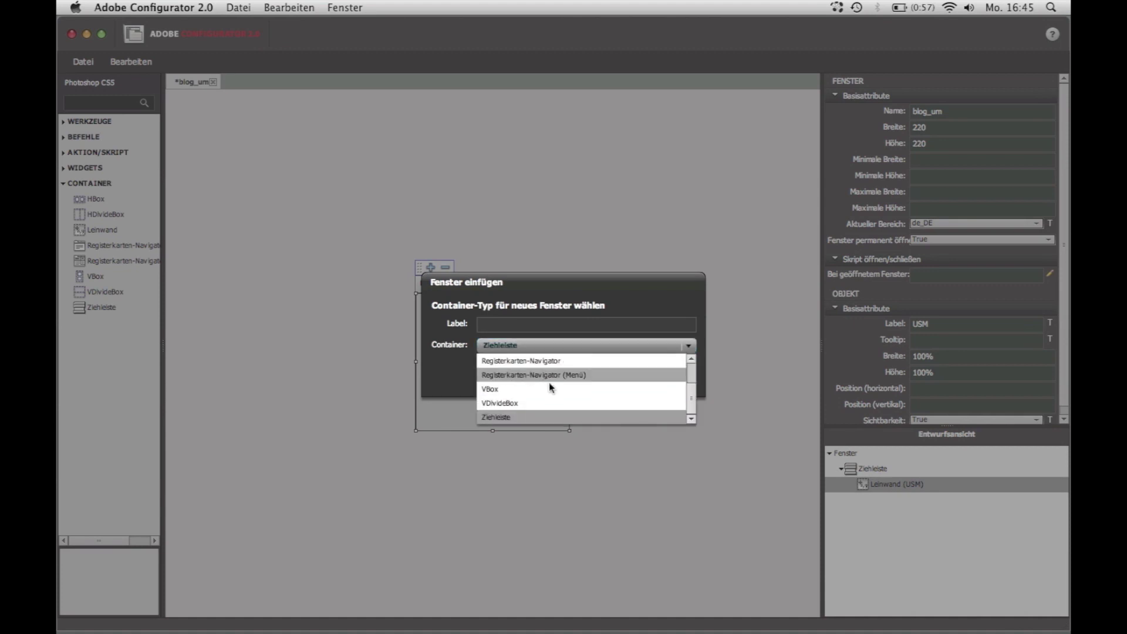
scroll(580, 399, up, 3)
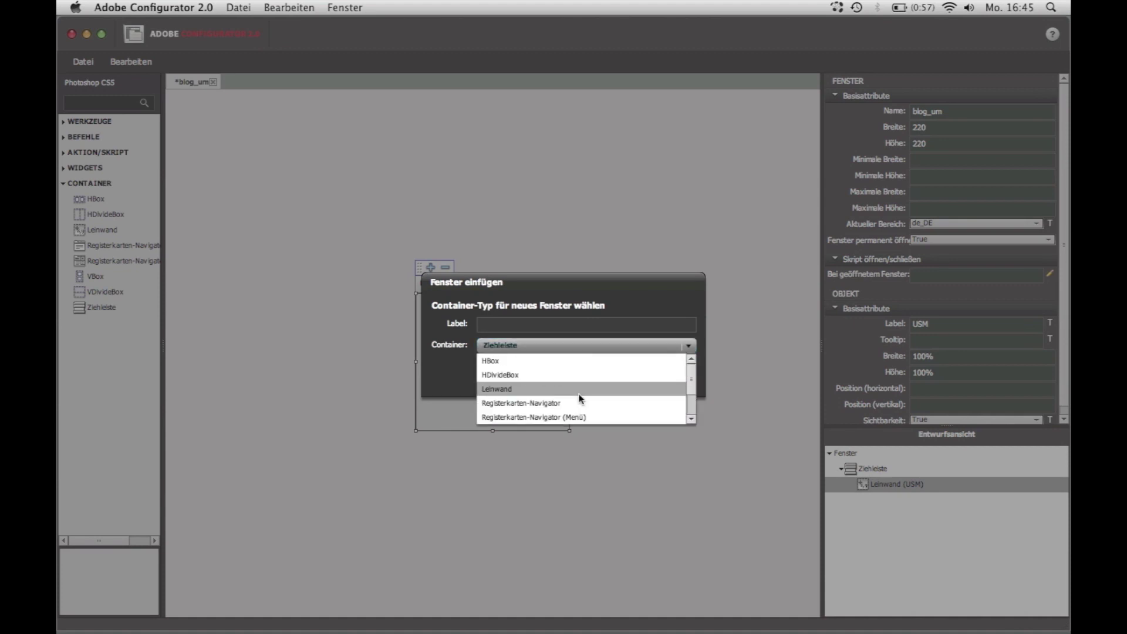
click(519, 390)
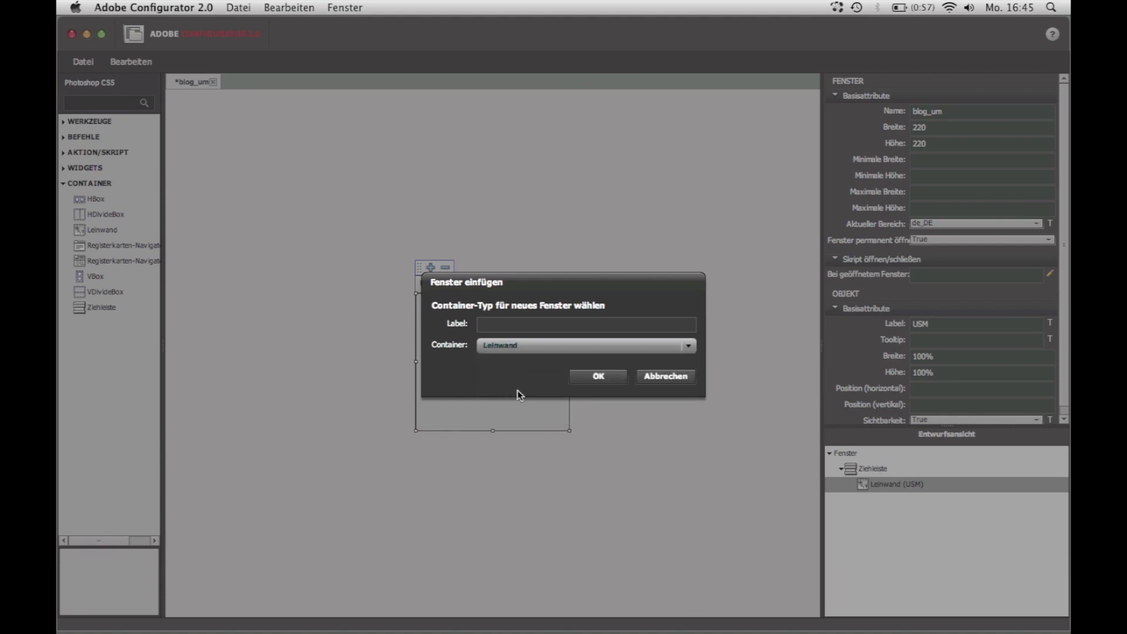
click(505, 327)
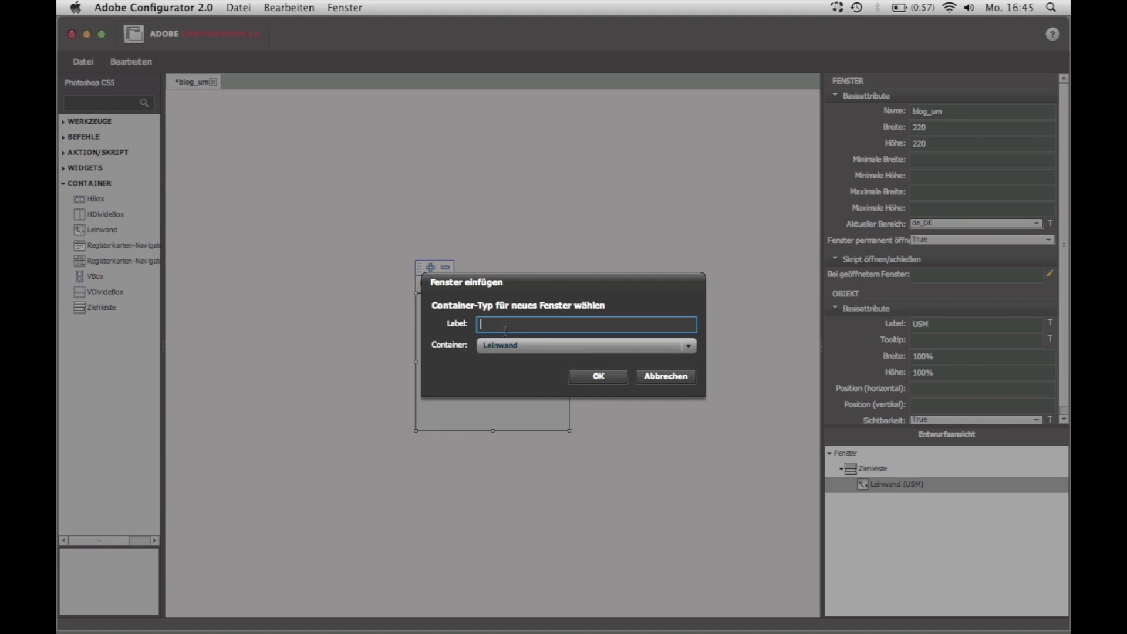
text(LAB)
text(-Tricks)
click(590, 379)
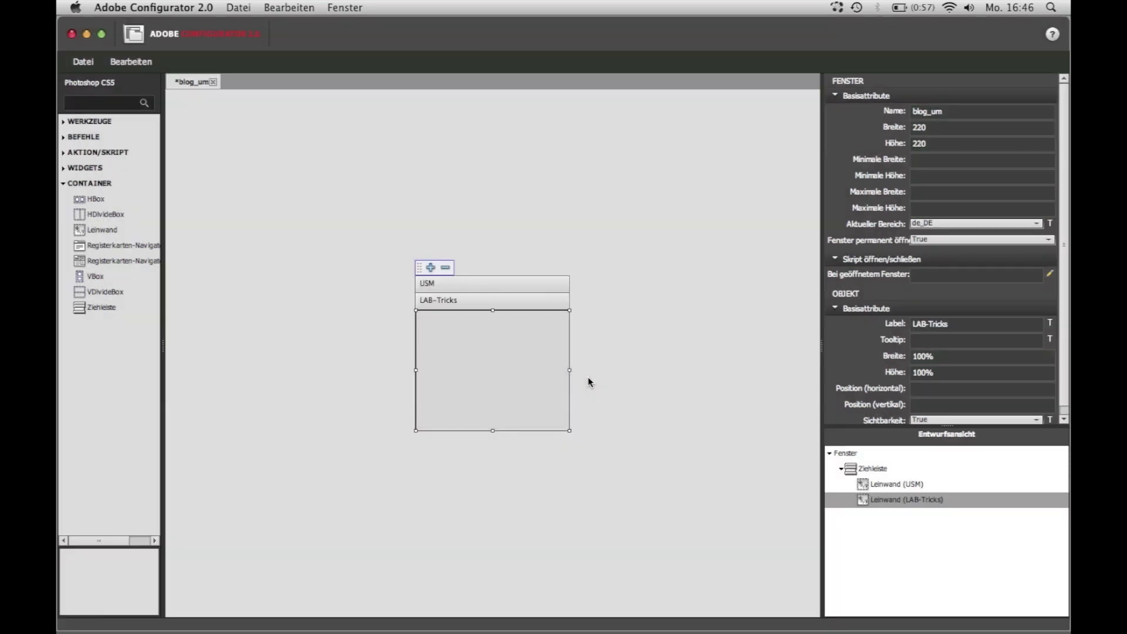
Toggle between the USM and LAB-Tricks sections, leaving USM expanded
click(429, 287)
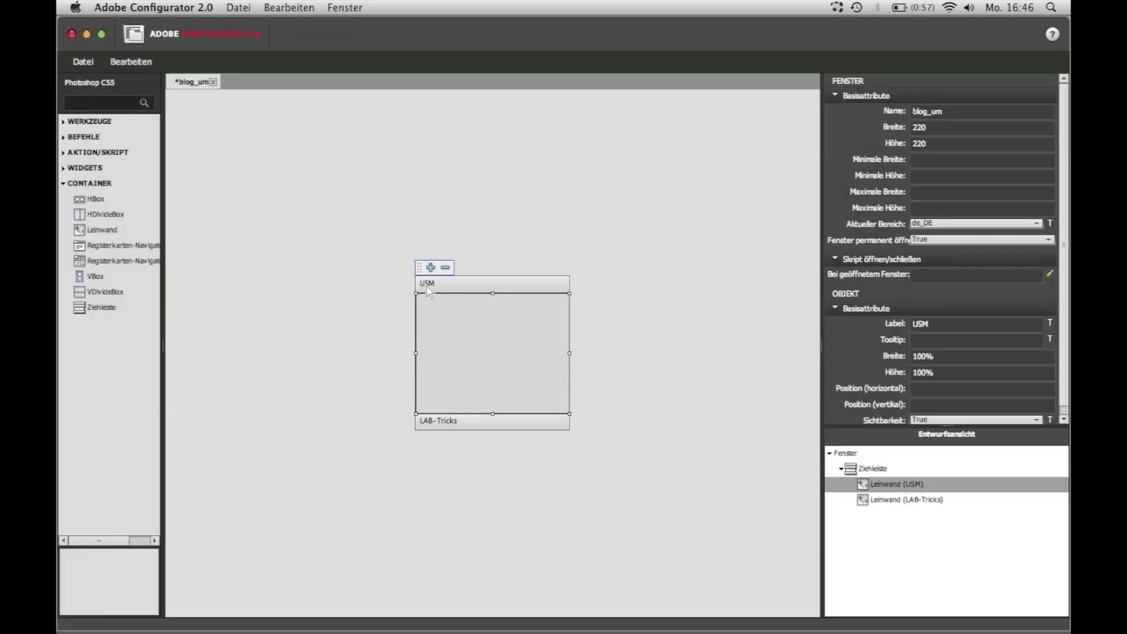
click(432, 422)
click(435, 284)
Add an Aktion button to the USM section labelled 'High Frequency Sharpen Details'
click(63, 154)
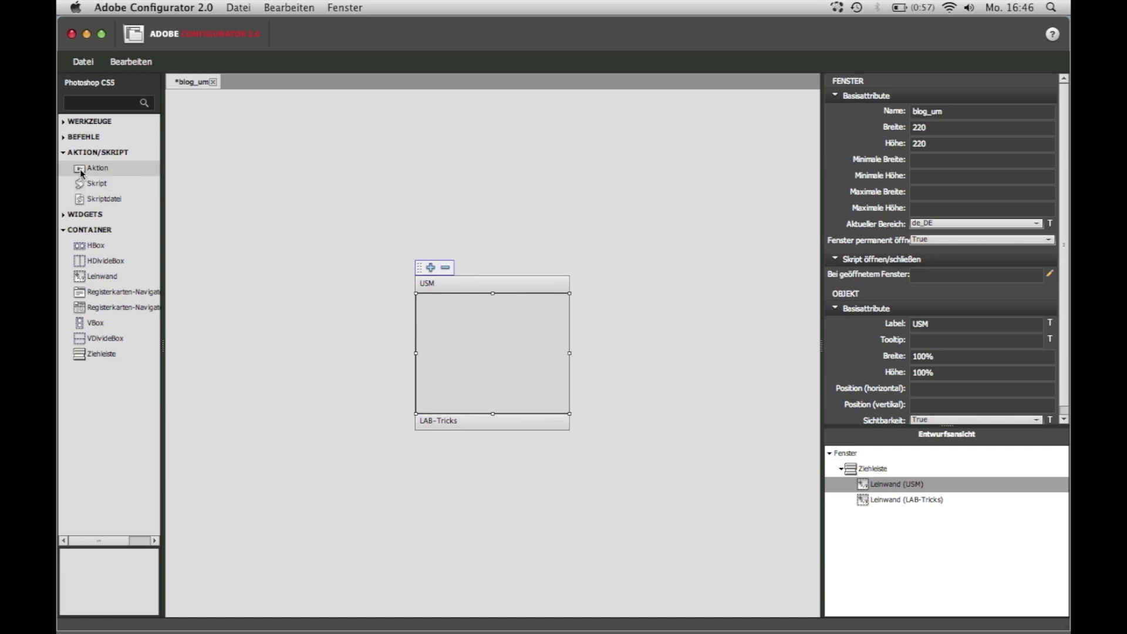
mouse_move(85, 169)
mouse_down()
mouse_move(412, 237)
mouse_move(430, 303)
mouse_move(560, 314)
mouse_up()
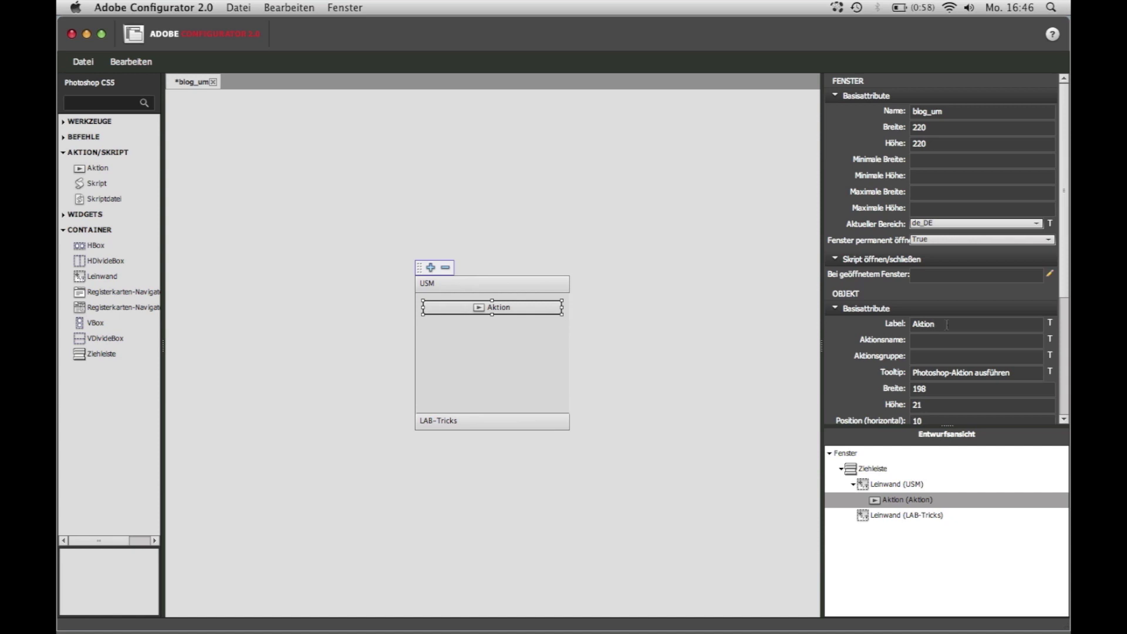
key(Tab)
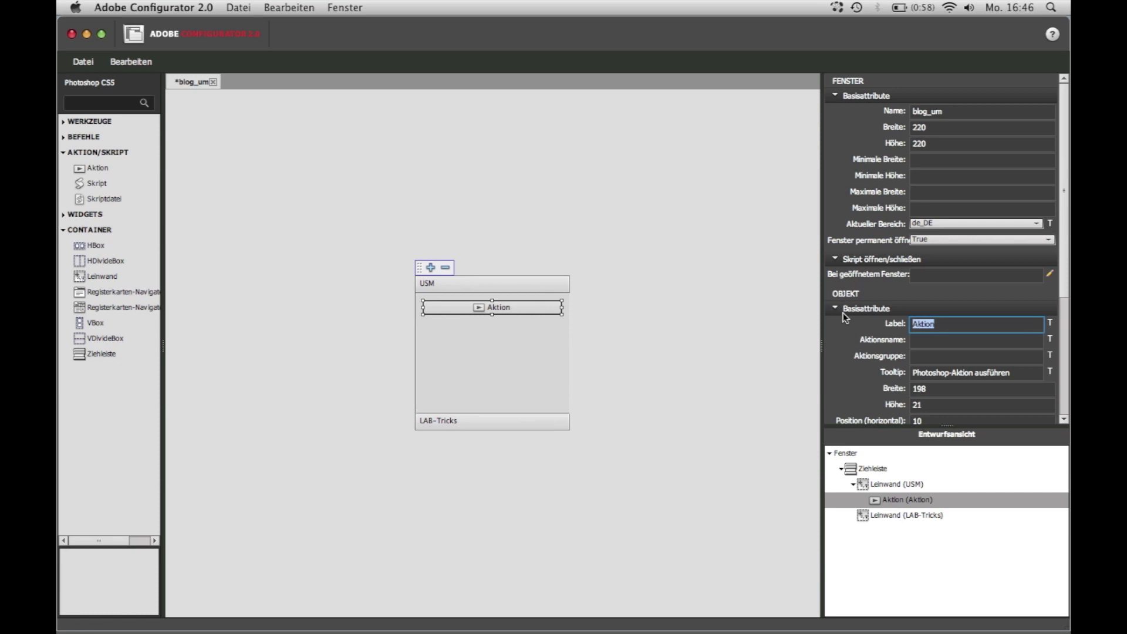
text(High Freq)
text(uenc)
text(y Sharpen Deta)
text(ils)
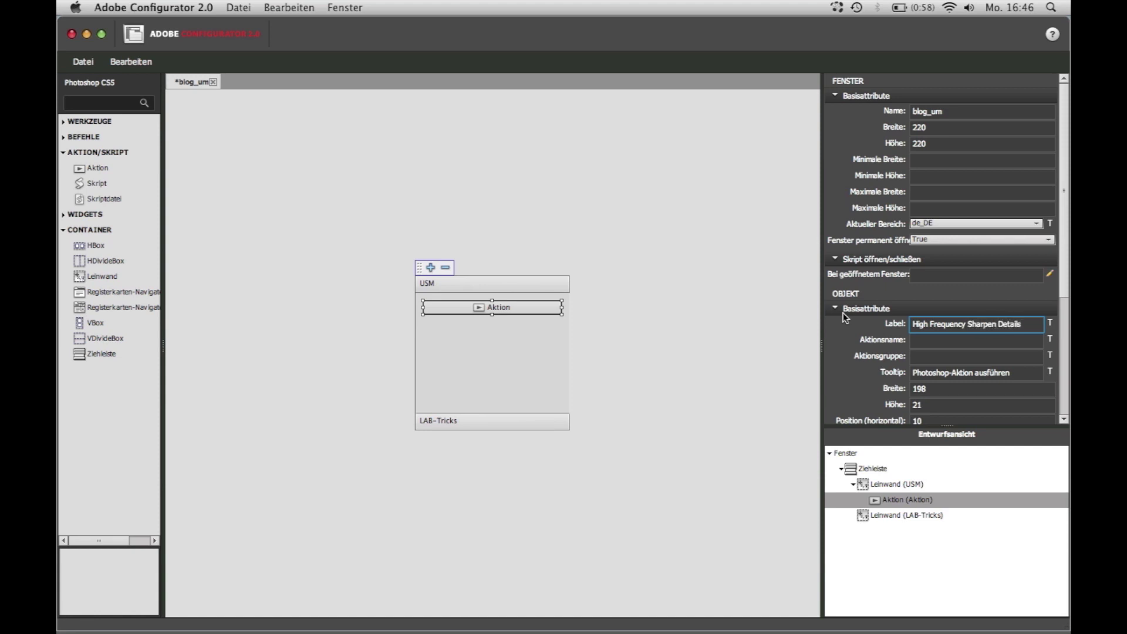
key(Tab)
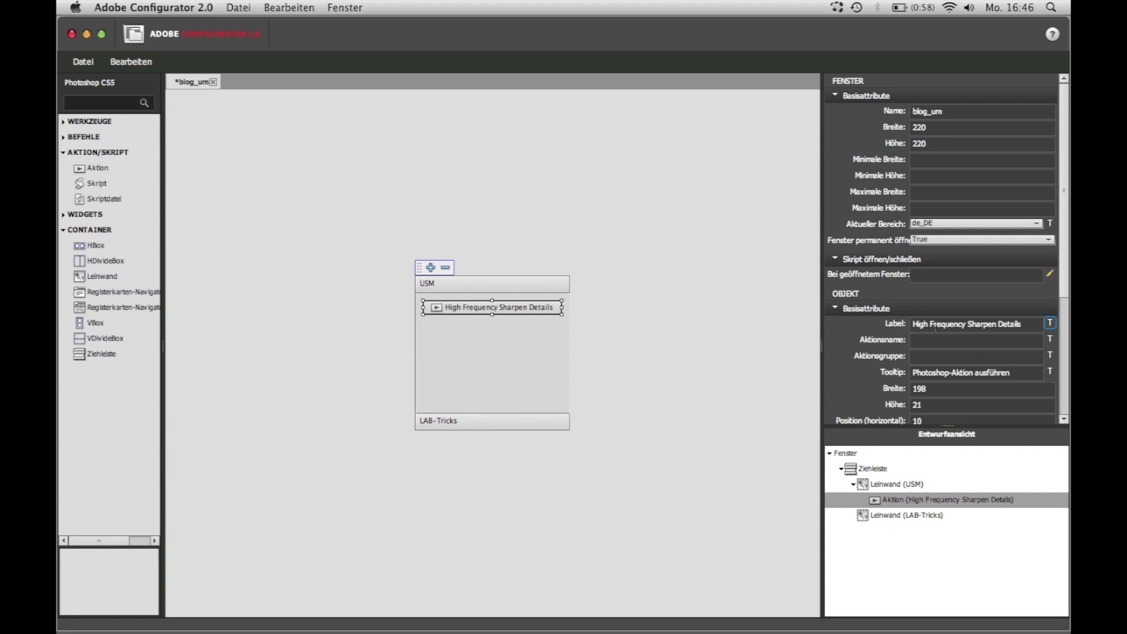
click(929, 325)
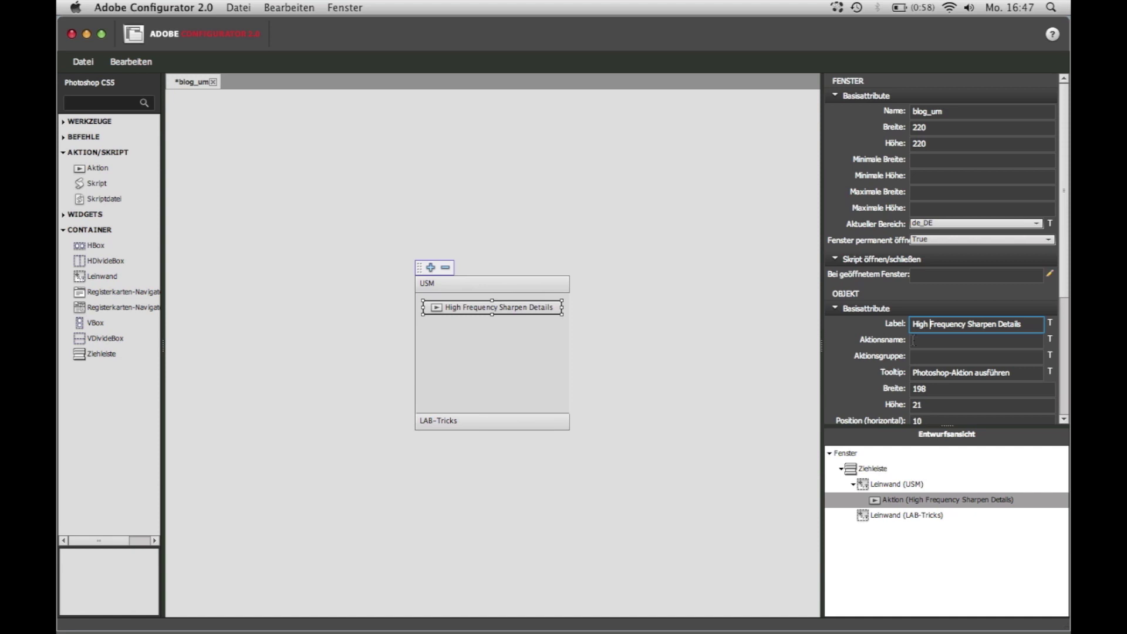
Select the button's Aktionsname and Aktionsgruppe fields, then bring up the Datei menu
key(super+Tab)
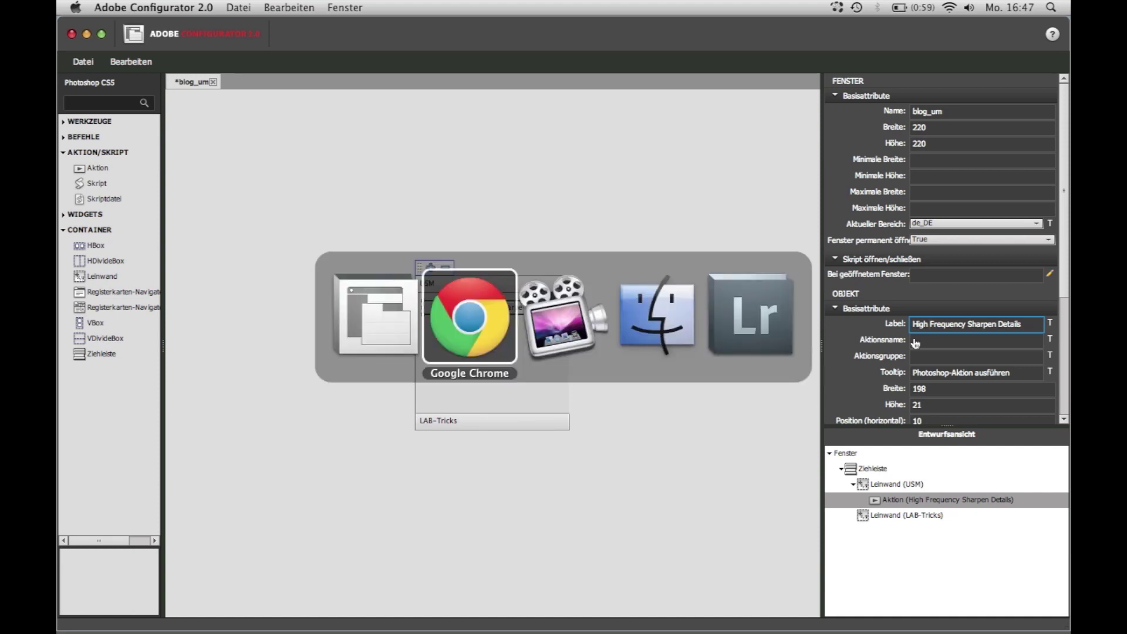
key(Escape)
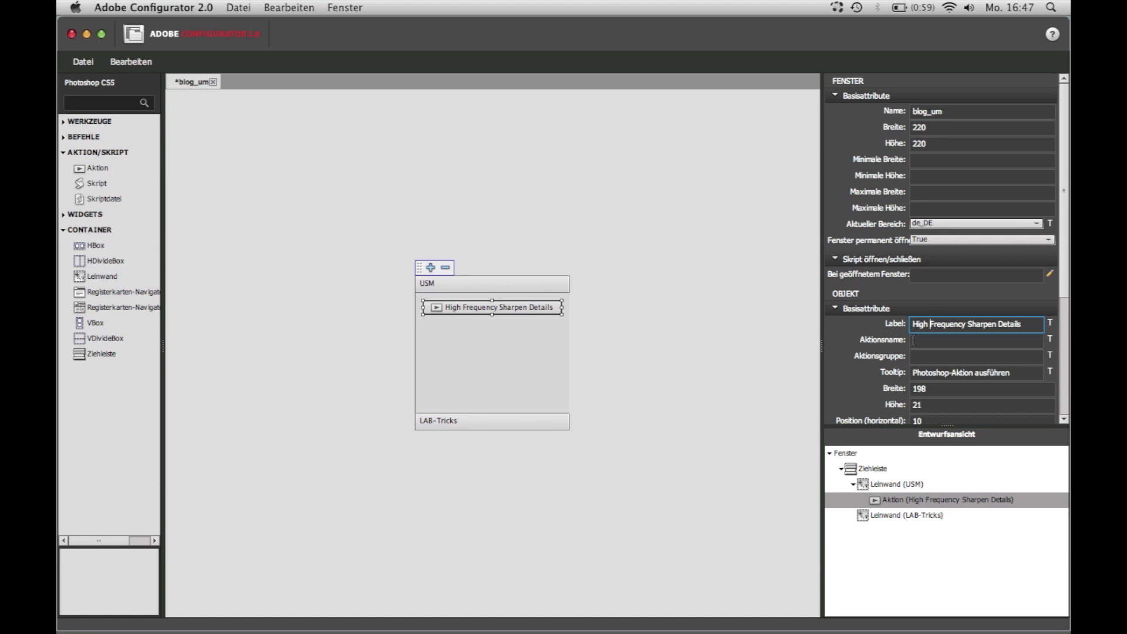
click(914, 340)
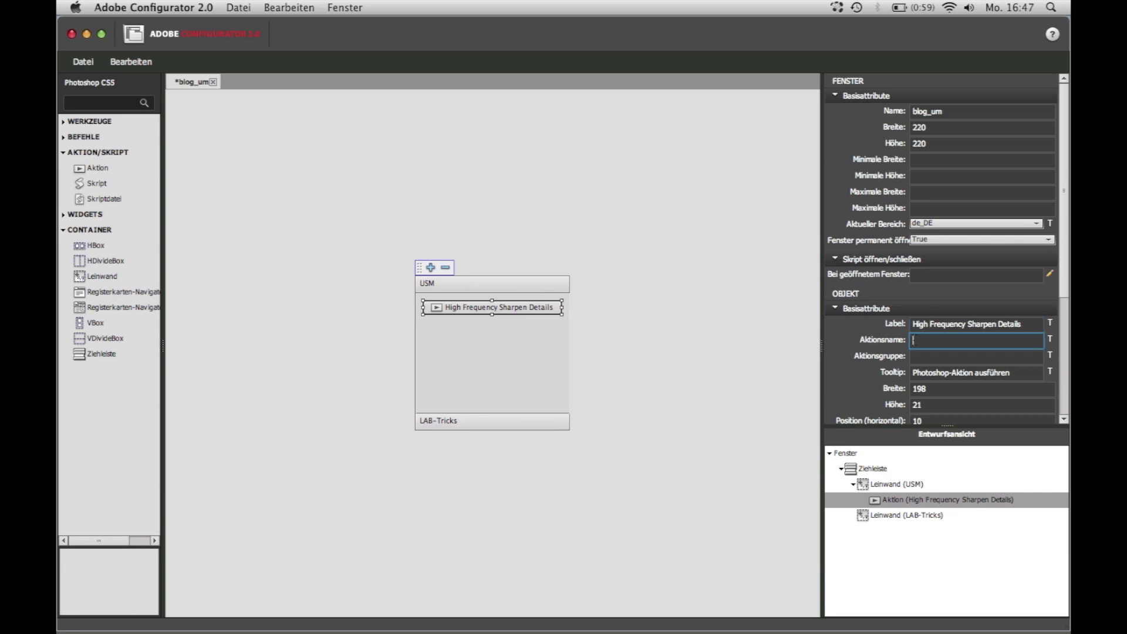
click(931, 358)
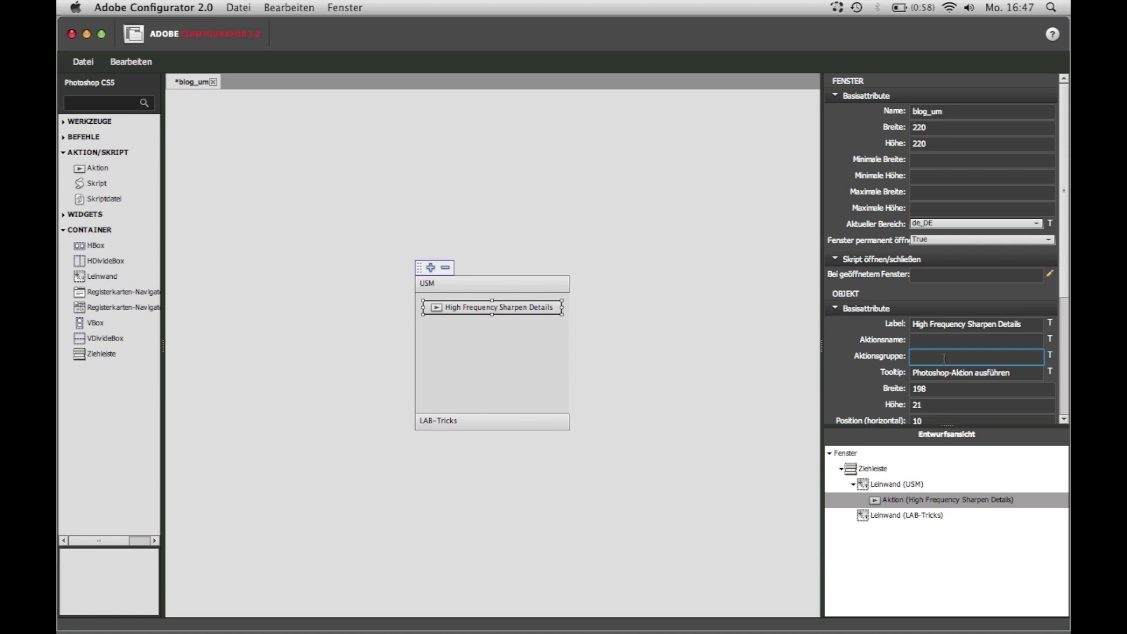
click(86, 63)
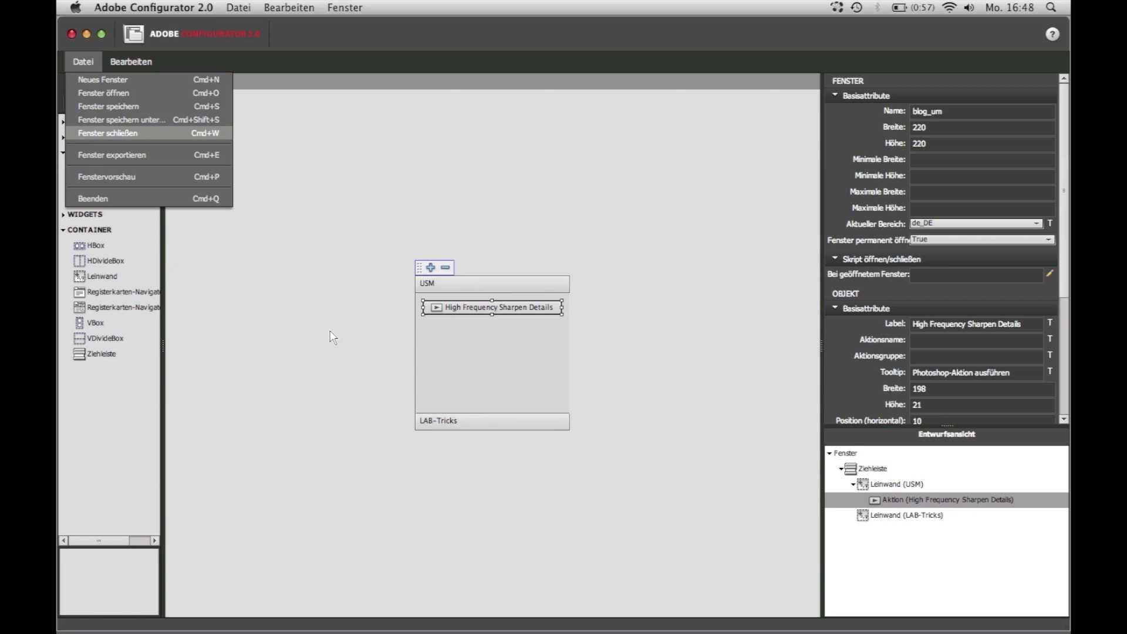
Export the panel to Panels/mayerle_toolbox, then quit Configurator without saving
click(141, 157)
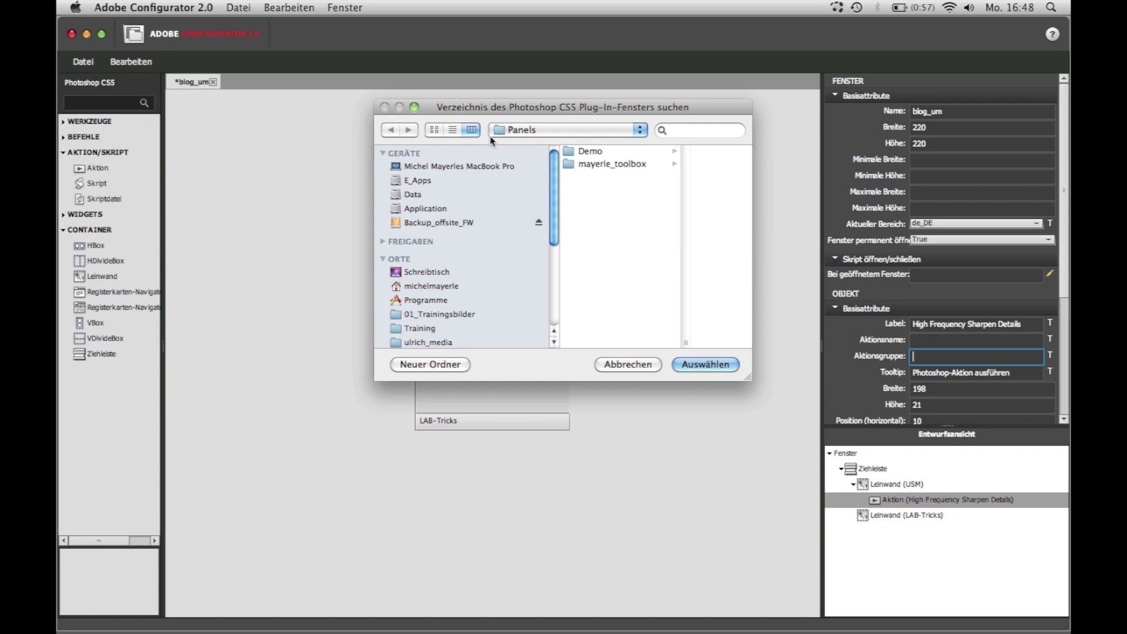
click(523, 131)
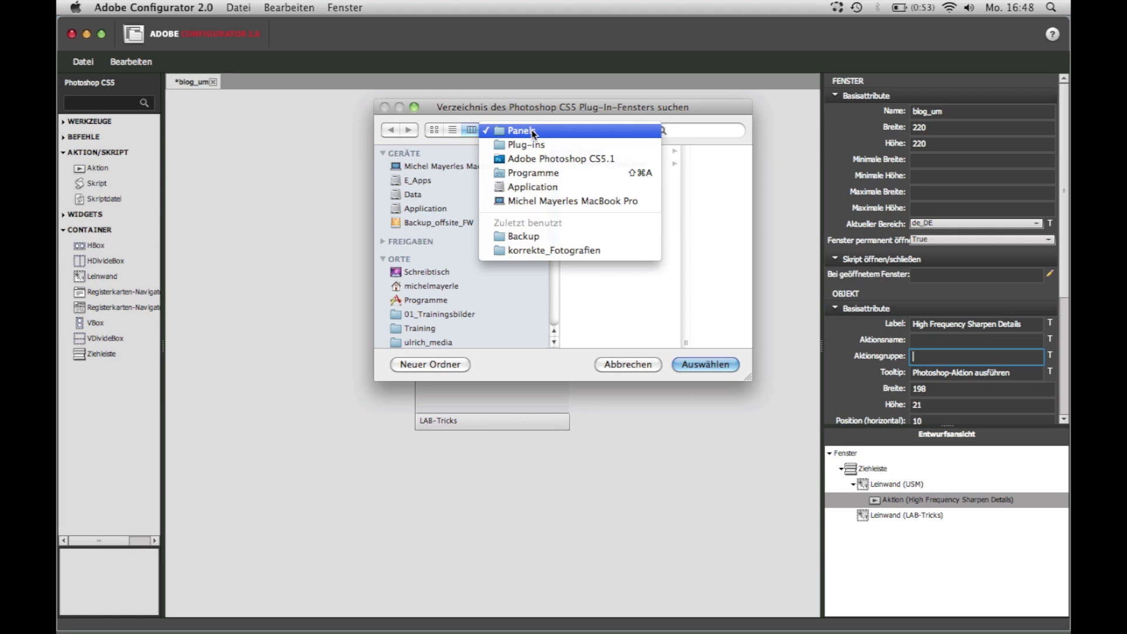
click(598, 301)
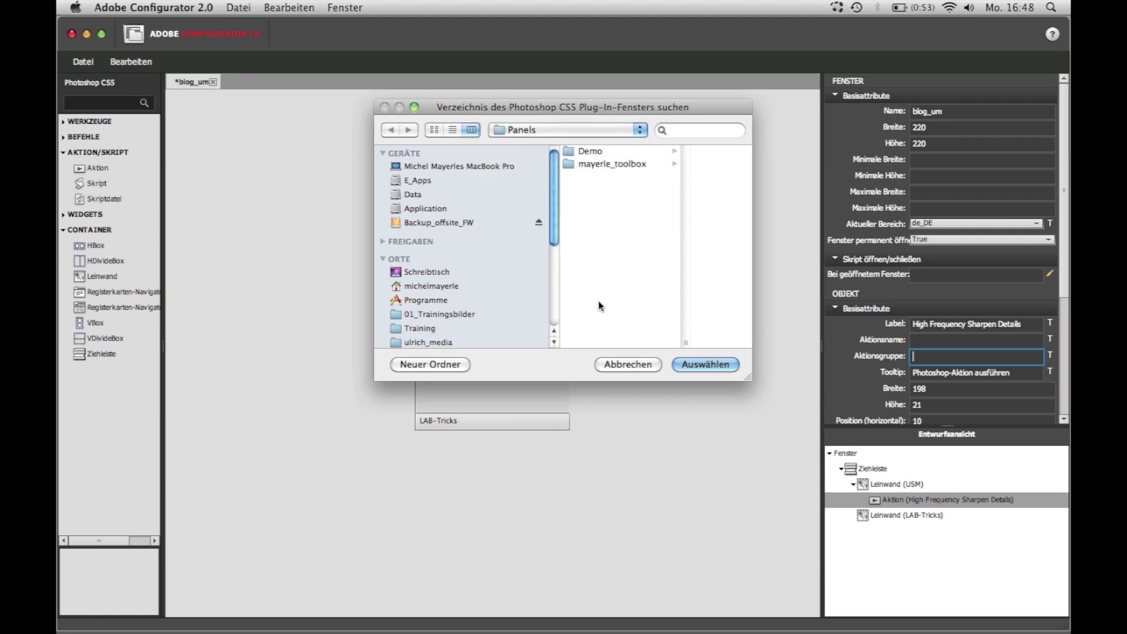
click(605, 153)
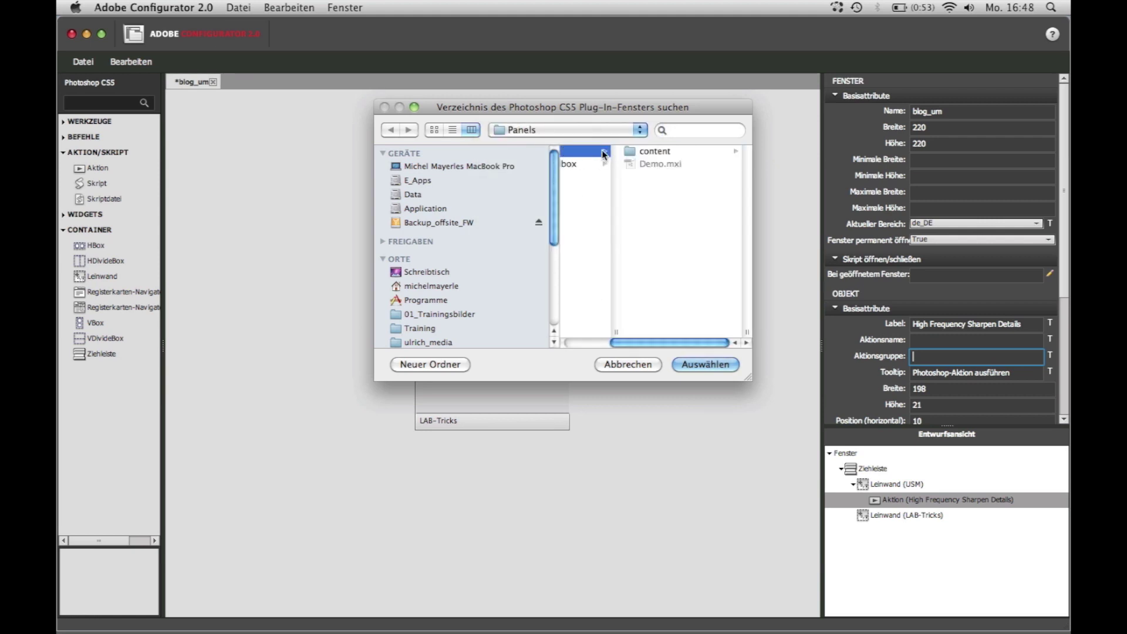
click(565, 164)
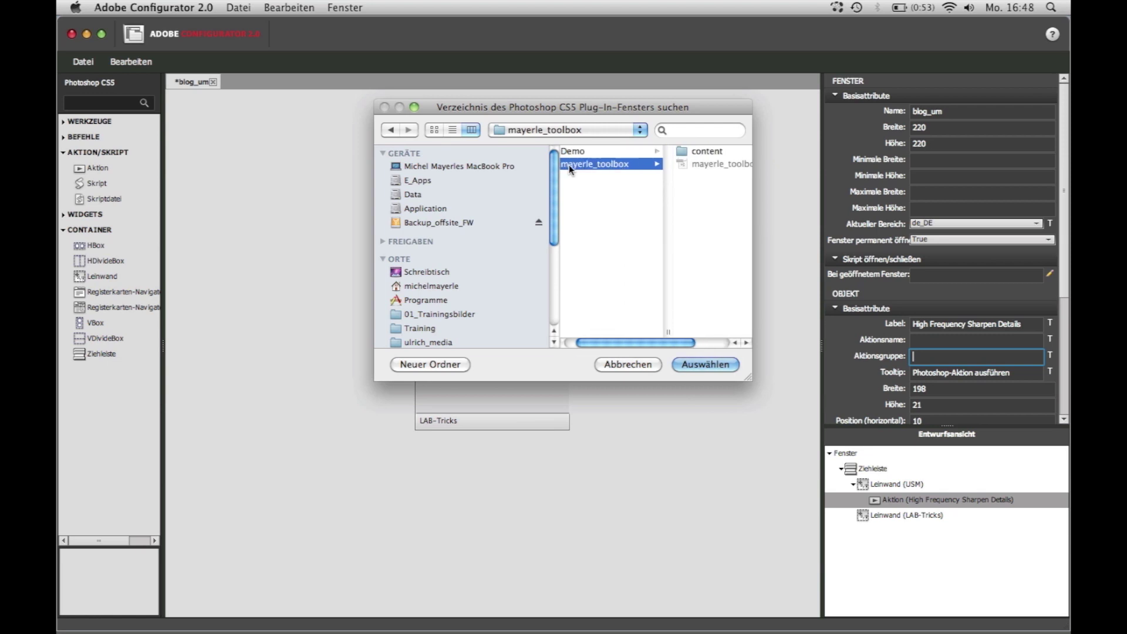
click(628, 369)
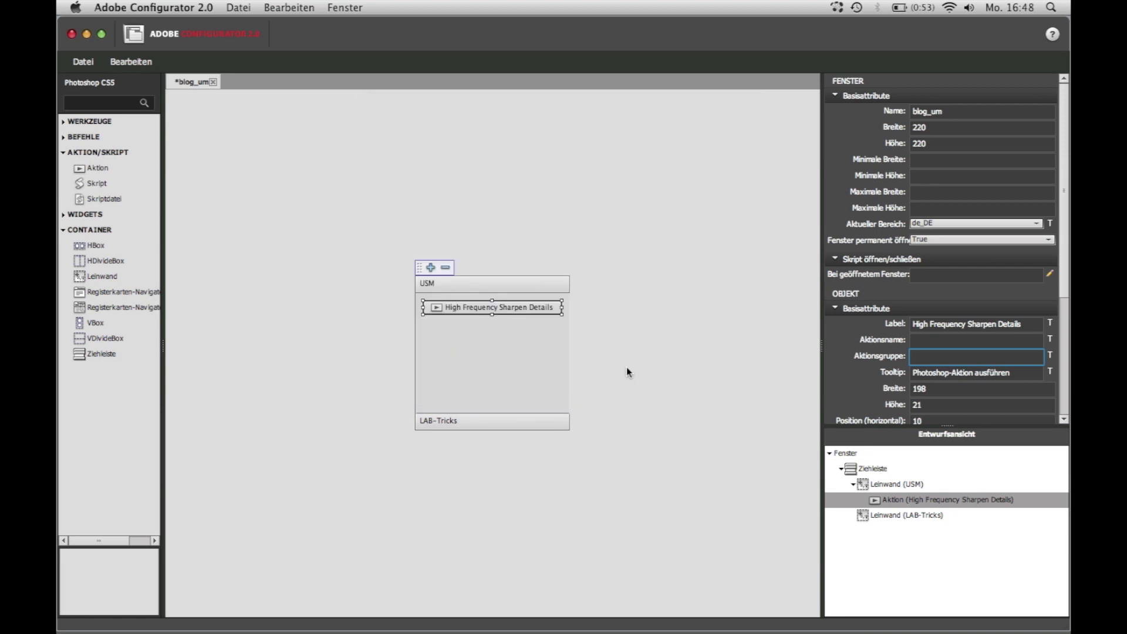
key(super+q)
click(585, 382)
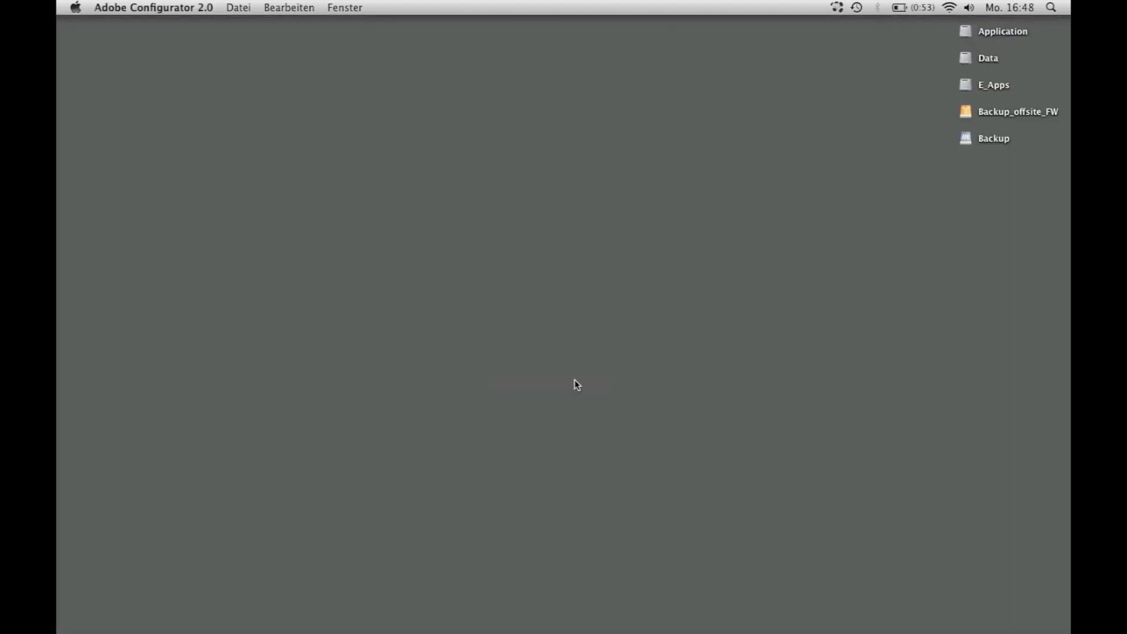
mouse_move(664, 609)
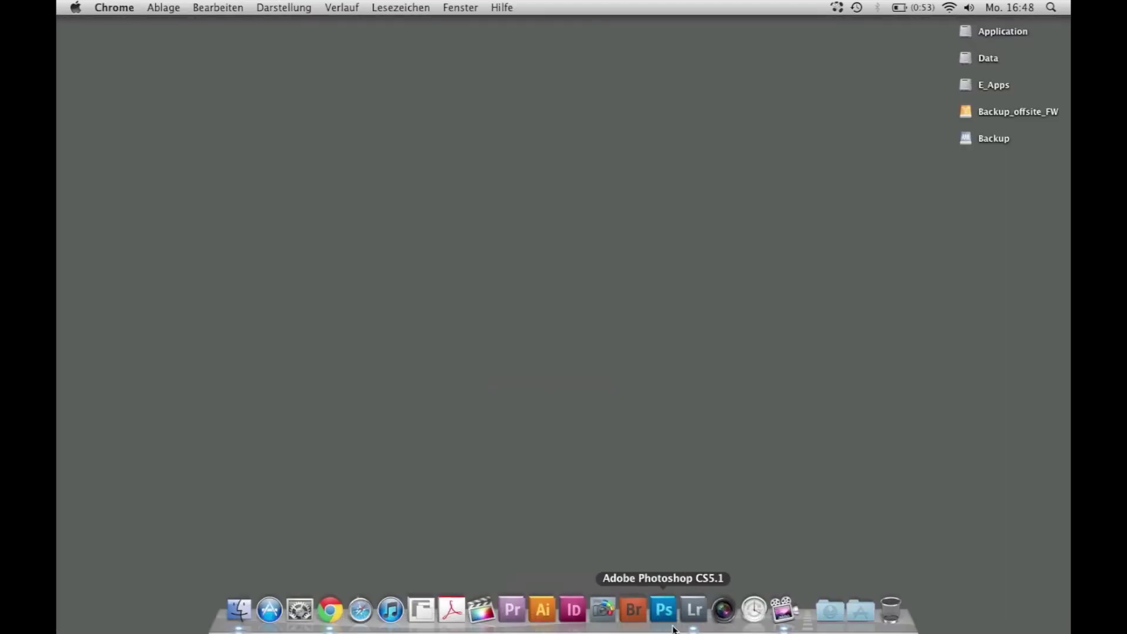
Relaunch Photoshop CS5.1 from the Dock and show the Fenster > Erweiterungen submenu
click(670, 618)
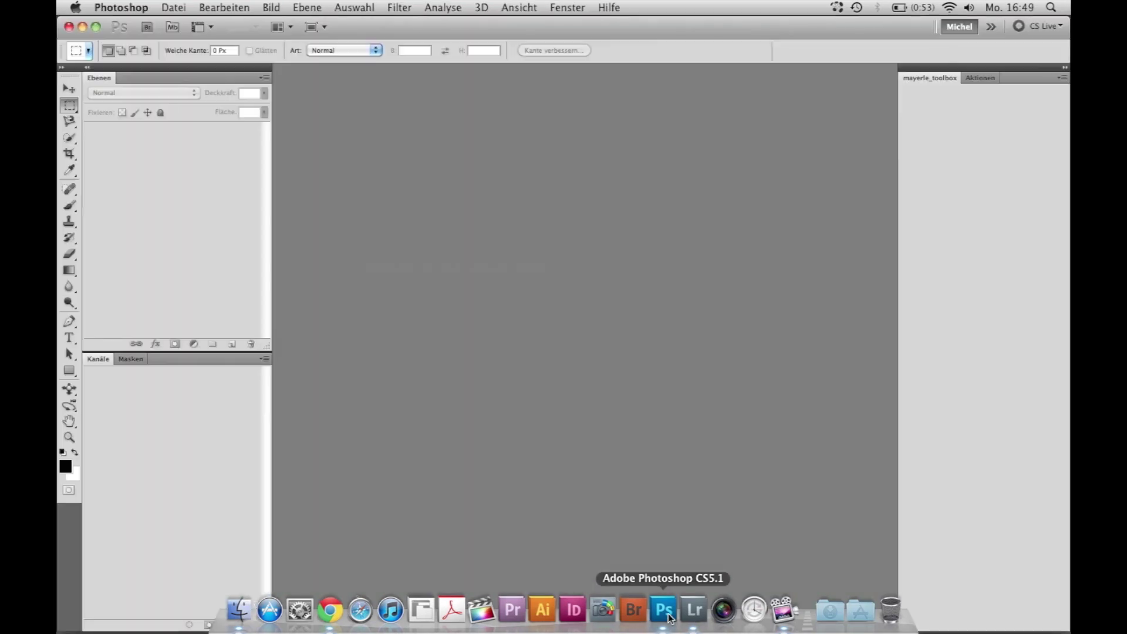
click(572, 7)
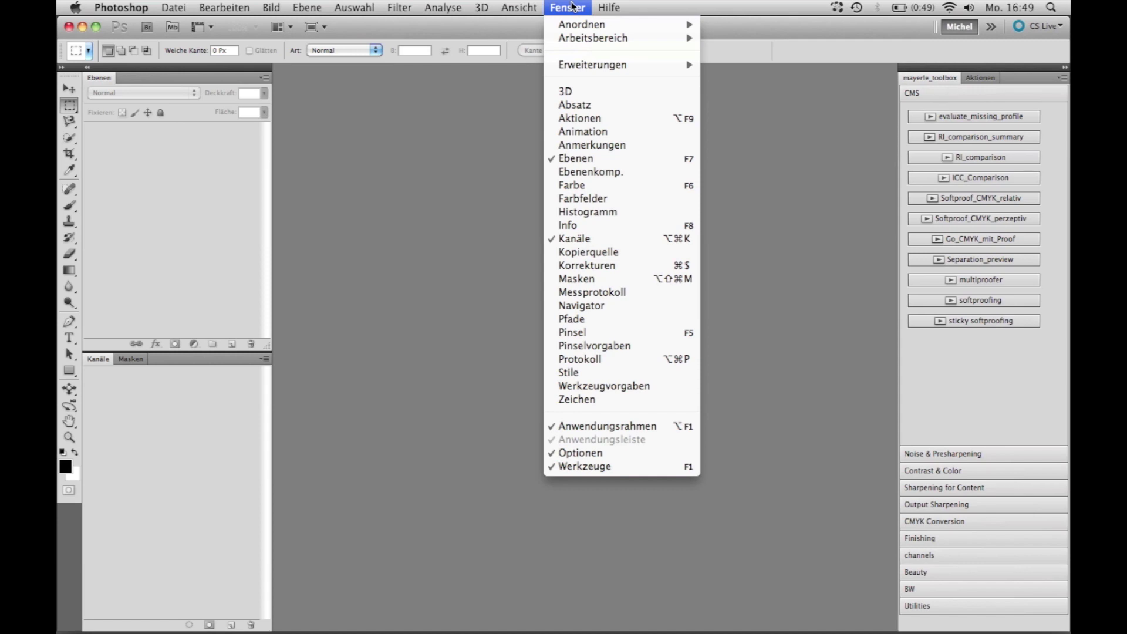
mouse_move(593, 65)
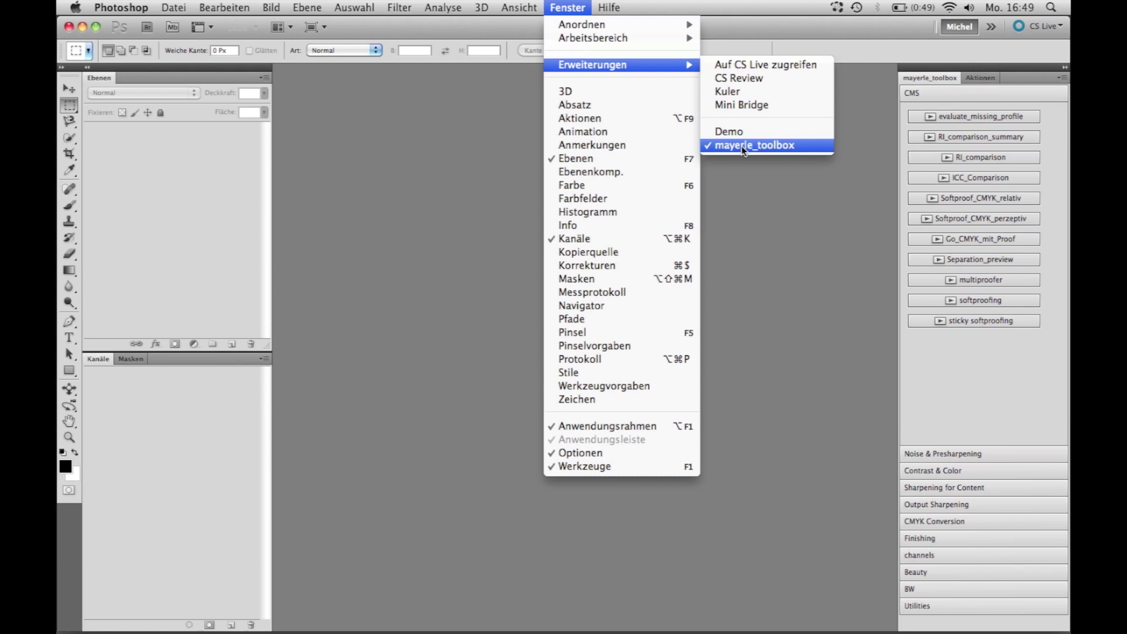
Show the mayerle_toolbox panel, reset the Michel workspace, and browse the workspace list
click(742, 146)
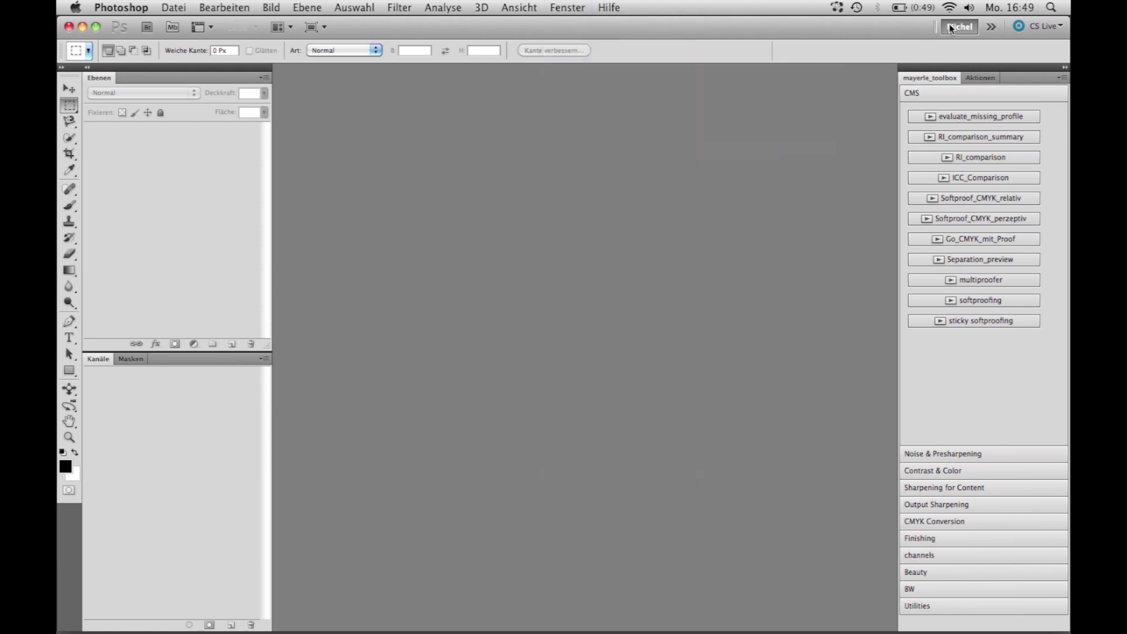
click(951, 28)
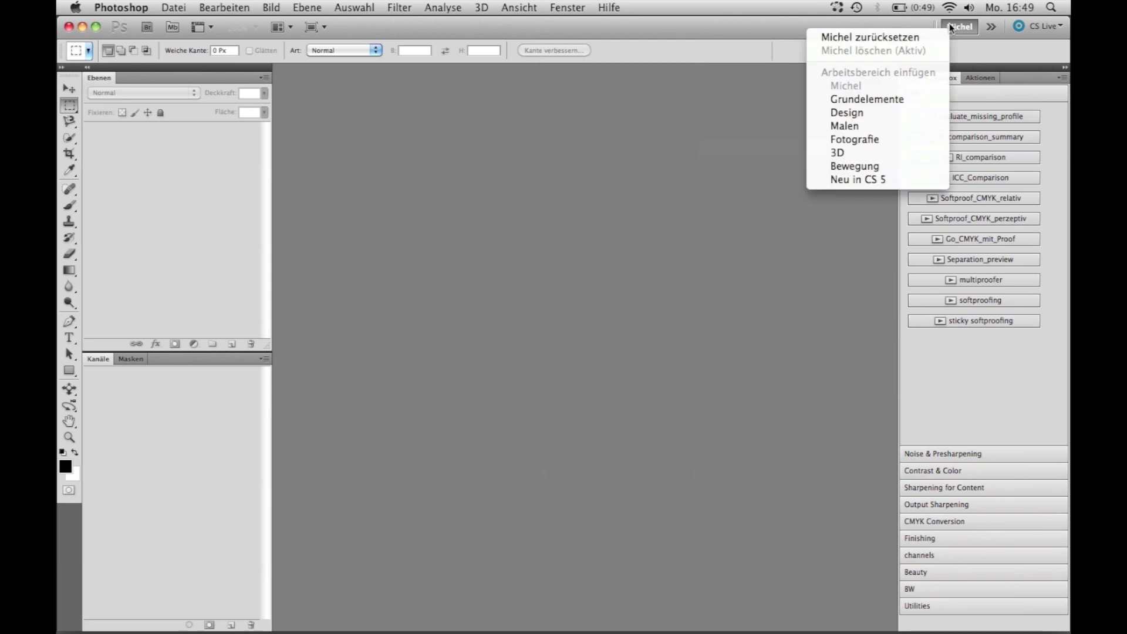
click(908, 38)
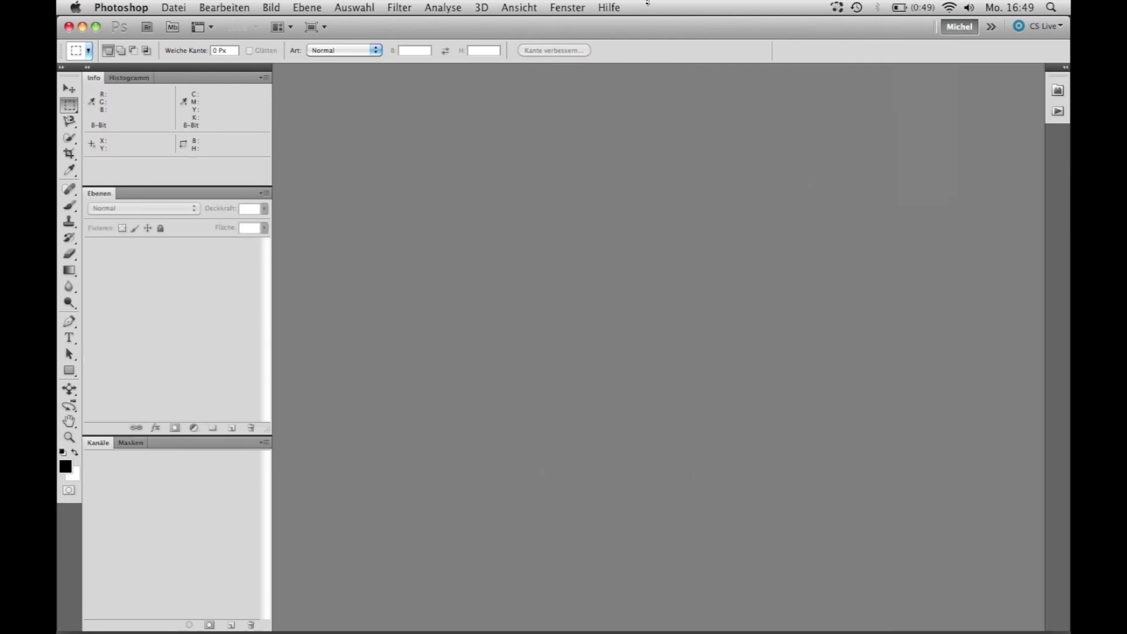
click(572, 7)
mouse_move(593, 38)
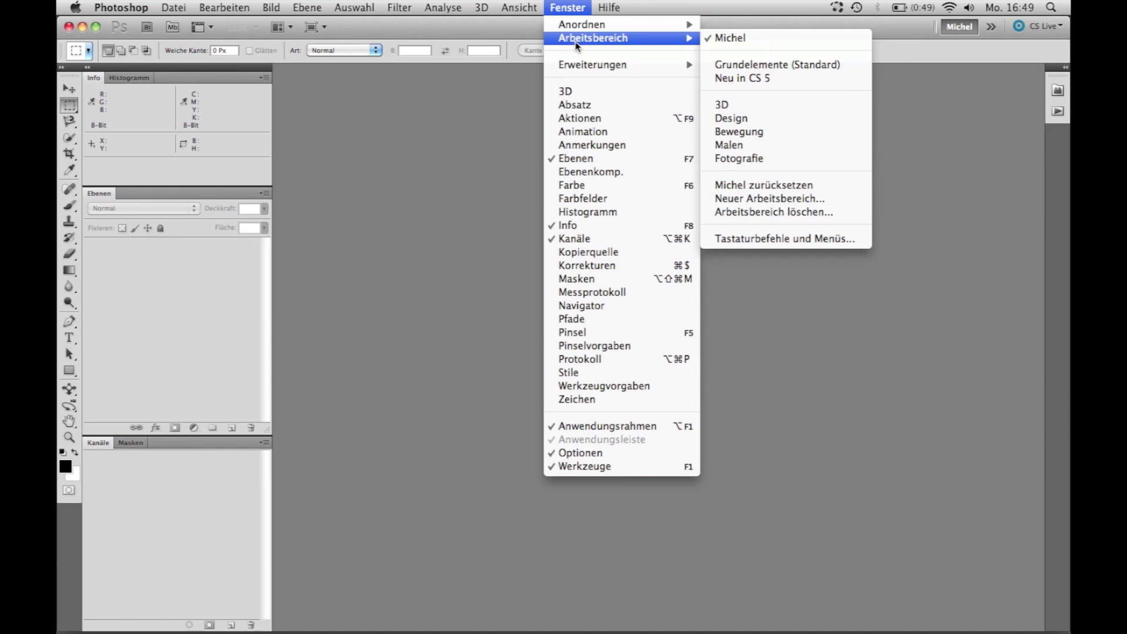